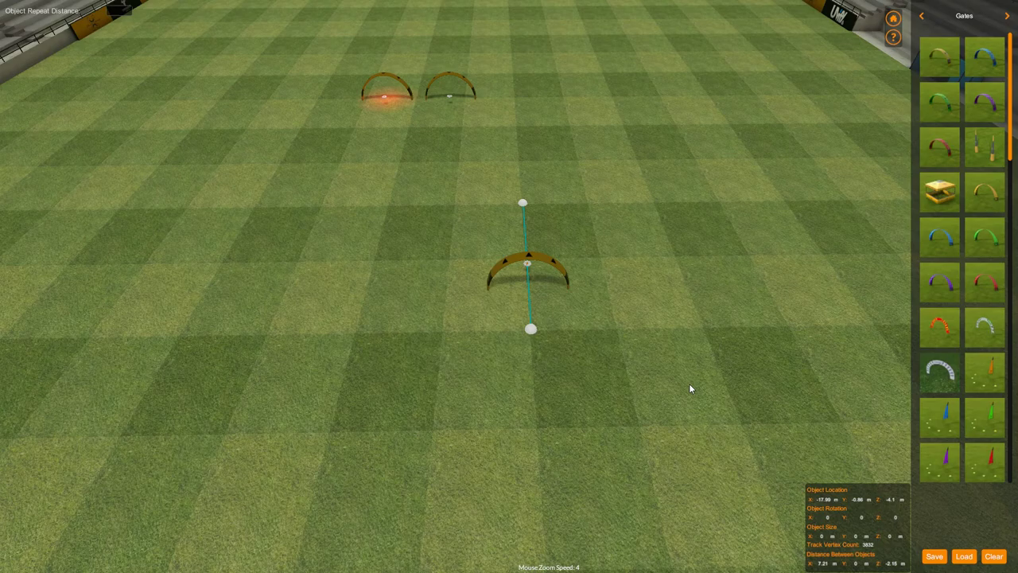
# Try raising the near end point of the line running through the single gate, and undo that move
pyautogui.moveTo(487, 391); pyautogui.dragTo(527, 394, button='middle')
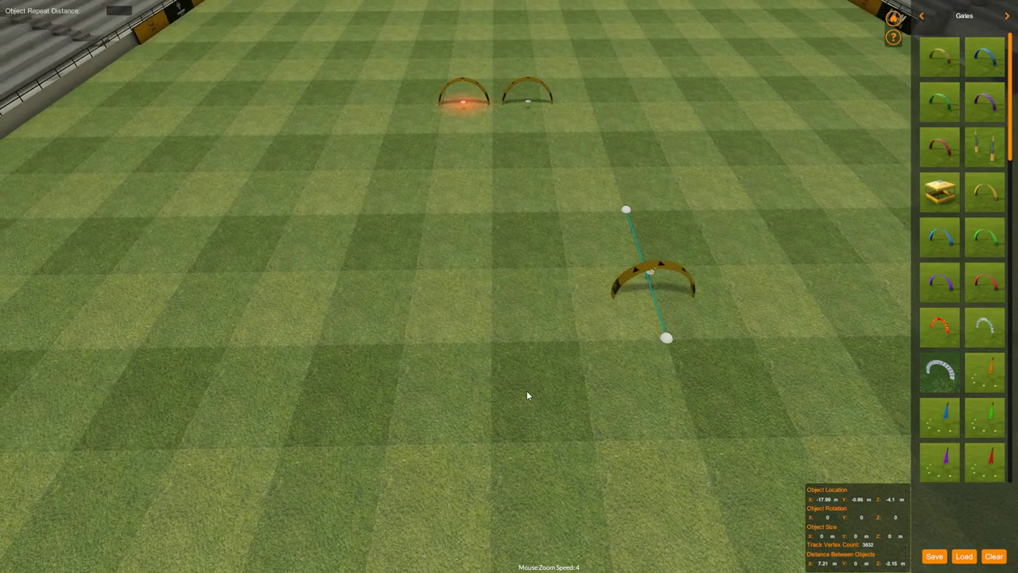
pyautogui.moveTo(527, 394)
pyautogui.mouseDown(button='right')
pyautogui.moveTo(550, 387)
pyautogui.moveTo(522, 378)
pyautogui.mouseUp(button='right')
pyautogui.moveTo(522, 377); pyautogui.dragTo(595, 387, button='middle')
pyautogui.scroll(5, 602, 392)
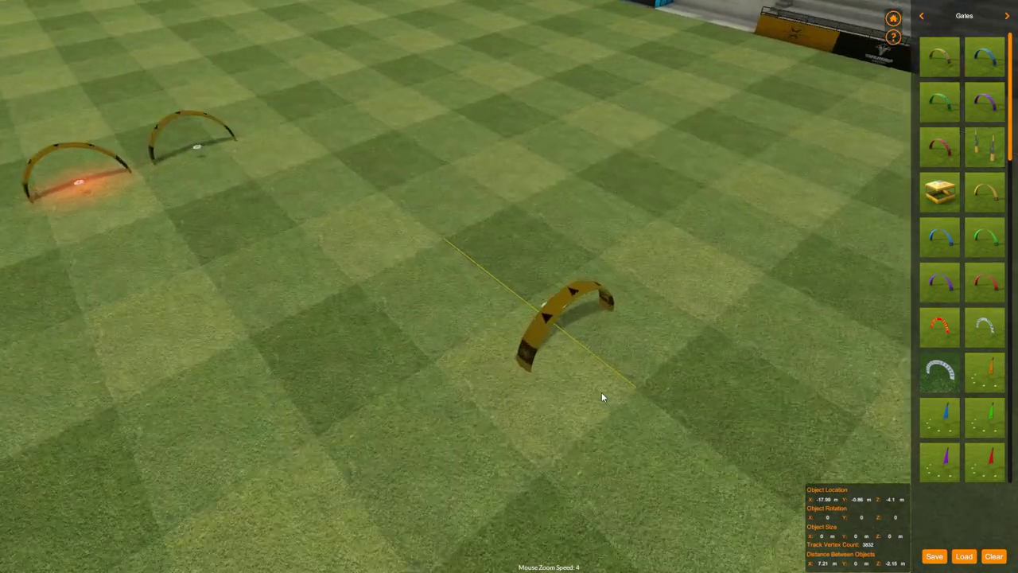
pyautogui.click(636, 389)
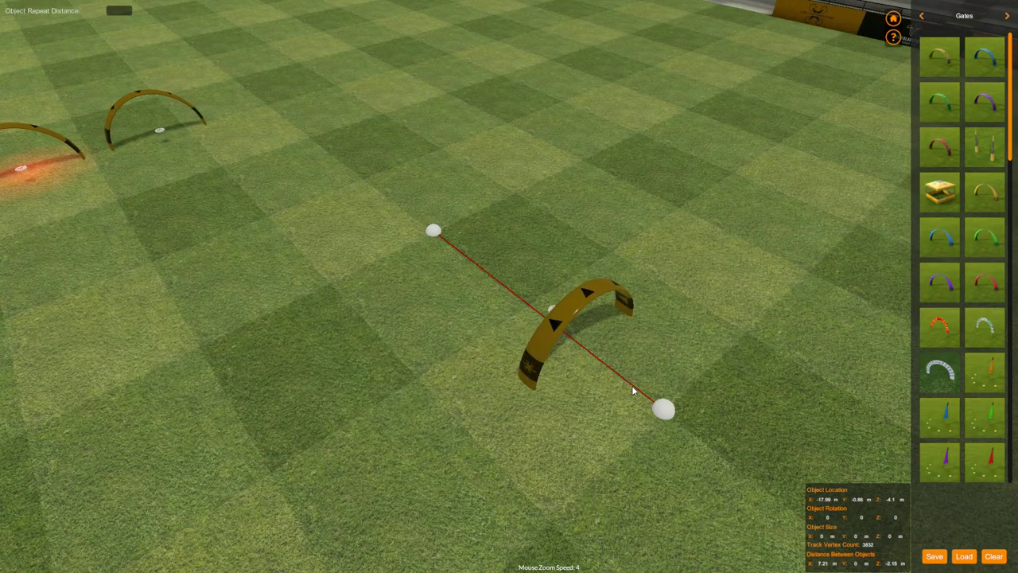
pyautogui.click(665, 410)
pyautogui.moveTo(672, 386); pyautogui.dragTo(637, 331)
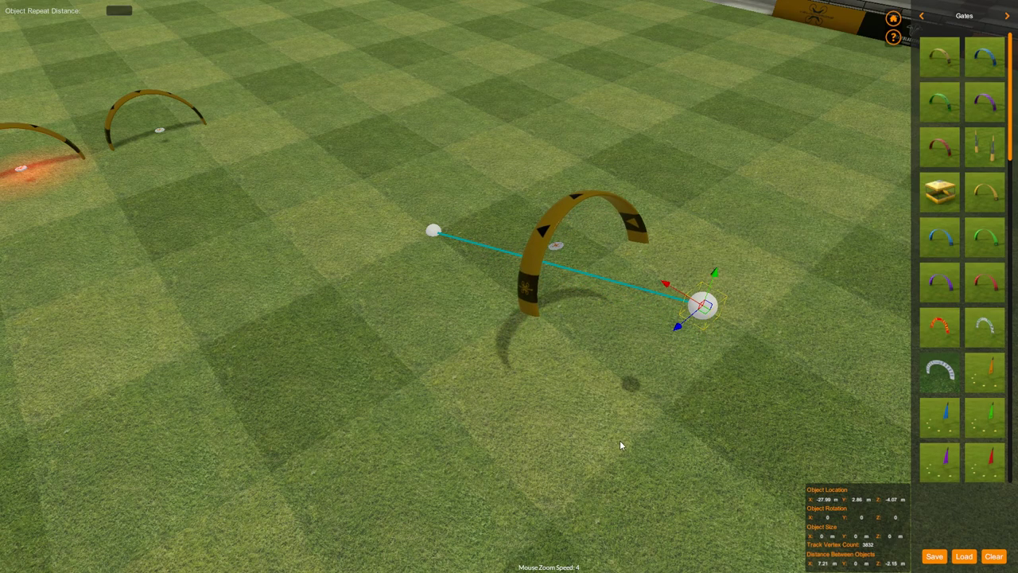
pyautogui.hotkey('ctrl', 'z')
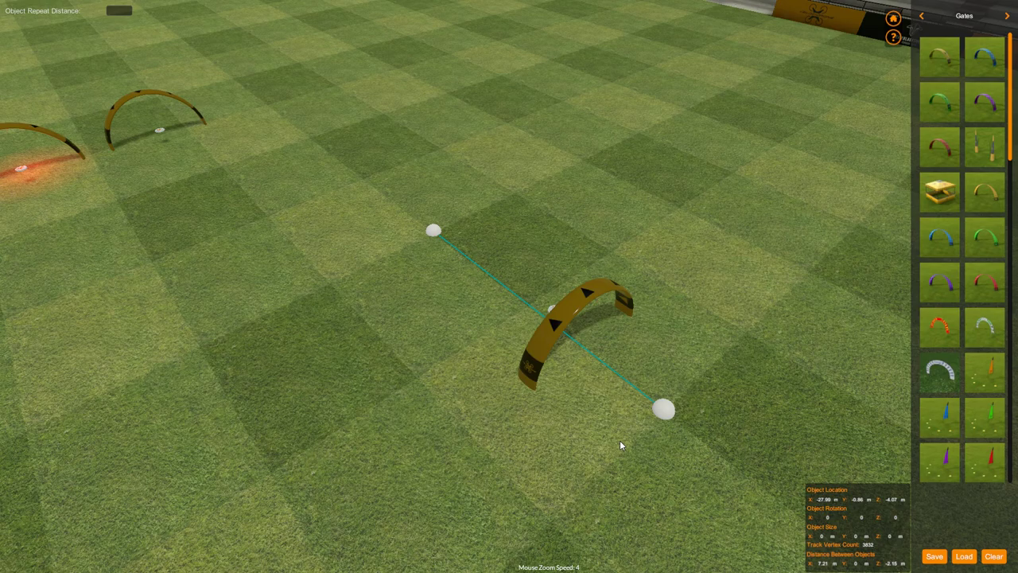
pyautogui.click(665, 408)
pyautogui.moveTo(592, 455); pyautogui.dragTo(522, 449, button='middle')
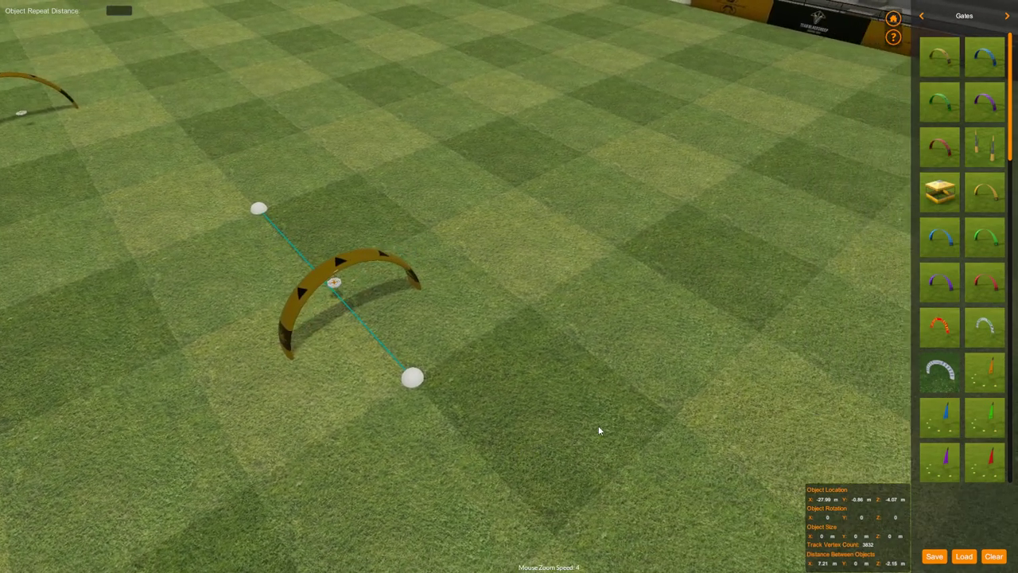
# Place a yellow disc cone from the Cones category near the line's near end and move it out to one side of the gate
pyautogui.click(1007, 16)
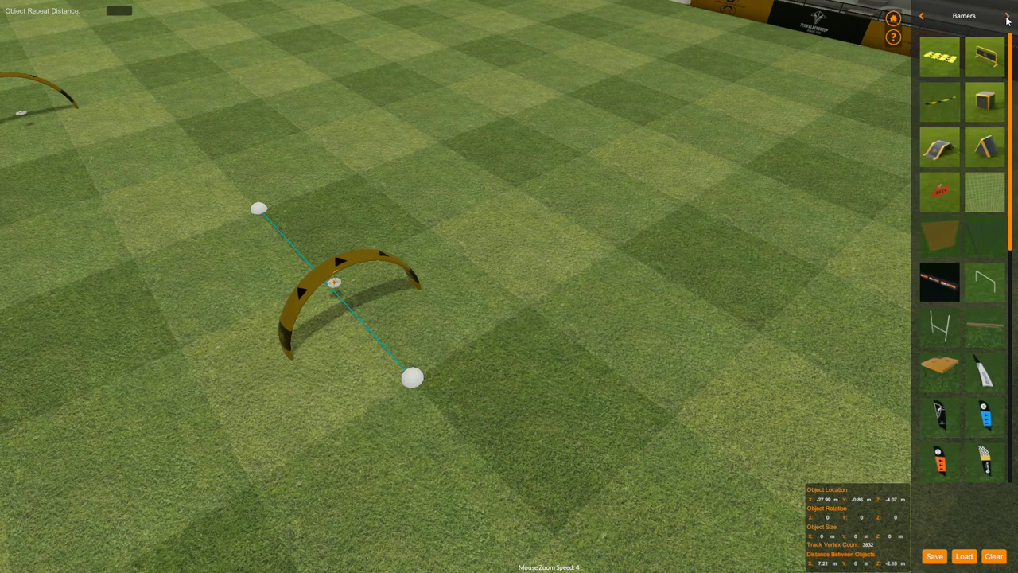
pyautogui.click(1007, 16)
pyautogui.click(942, 57)
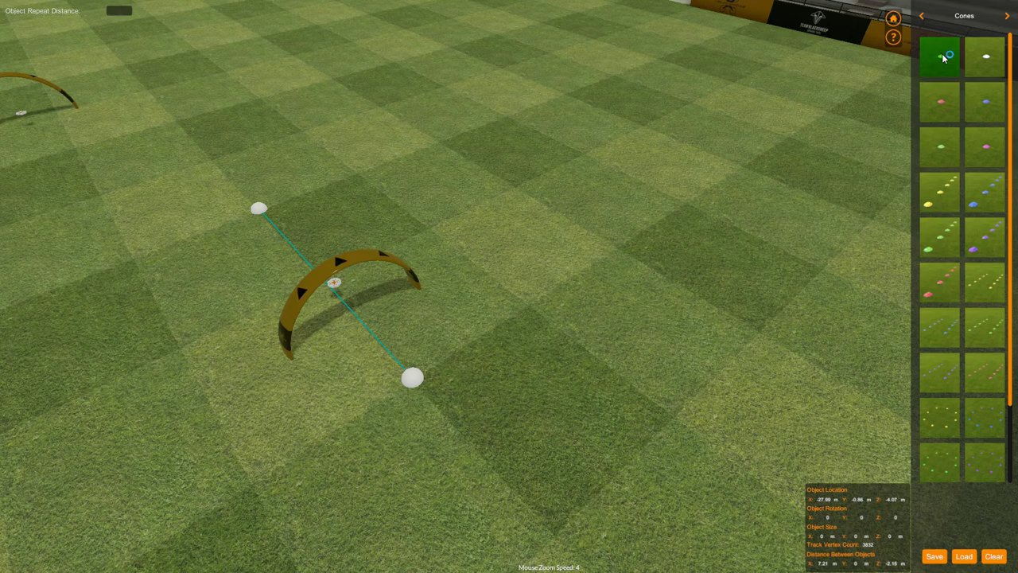
pyautogui.click(398, 361)
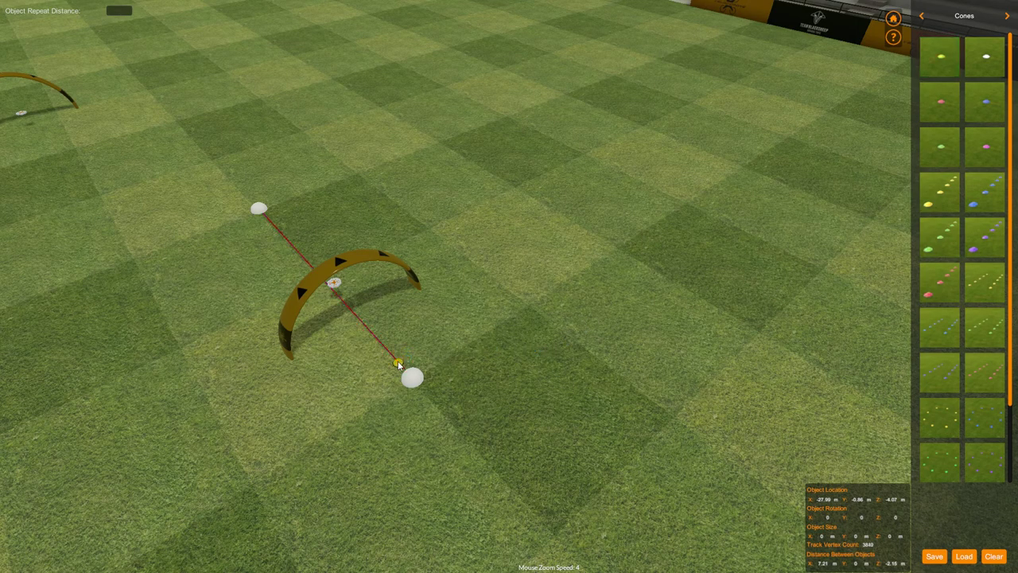
pyautogui.click(397, 362)
pyautogui.moveTo(433, 341); pyautogui.dragTo(314, 411)
# Place a second yellow cone at the line's near end and move it to the opposite side, to about Z -7.37 m
pyautogui.click(941, 57)
pyautogui.click(404, 372)
pyautogui.moveTo(377, 404)
pyautogui.mouseDown()
pyautogui.moveTo(408, 383)
pyautogui.moveTo(369, 409)
pyautogui.mouseUp()
pyautogui.click(458, 347)
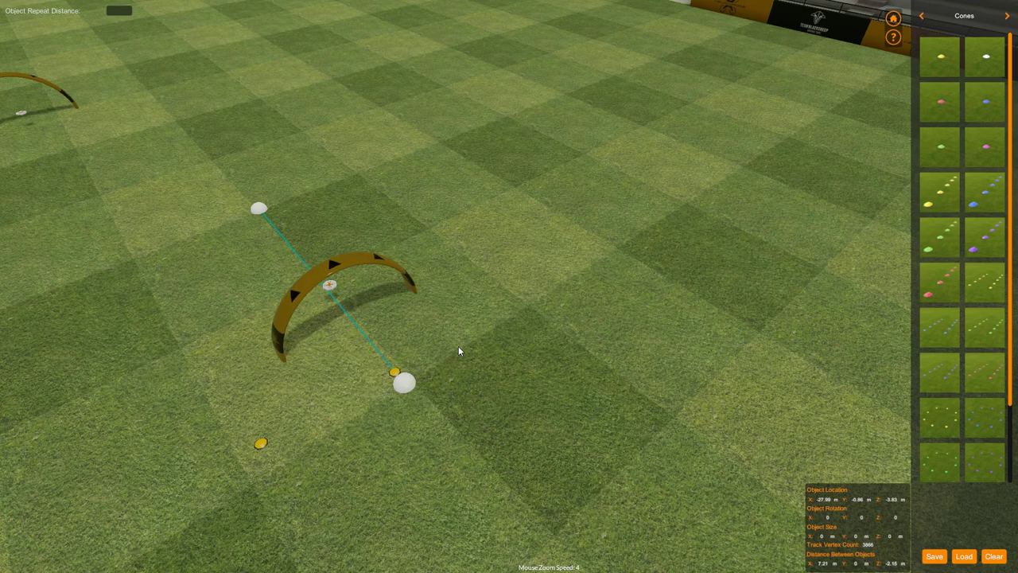
pyautogui.click(397, 373)
pyautogui.moveTo(432, 356); pyautogui.dragTo(543, 302)
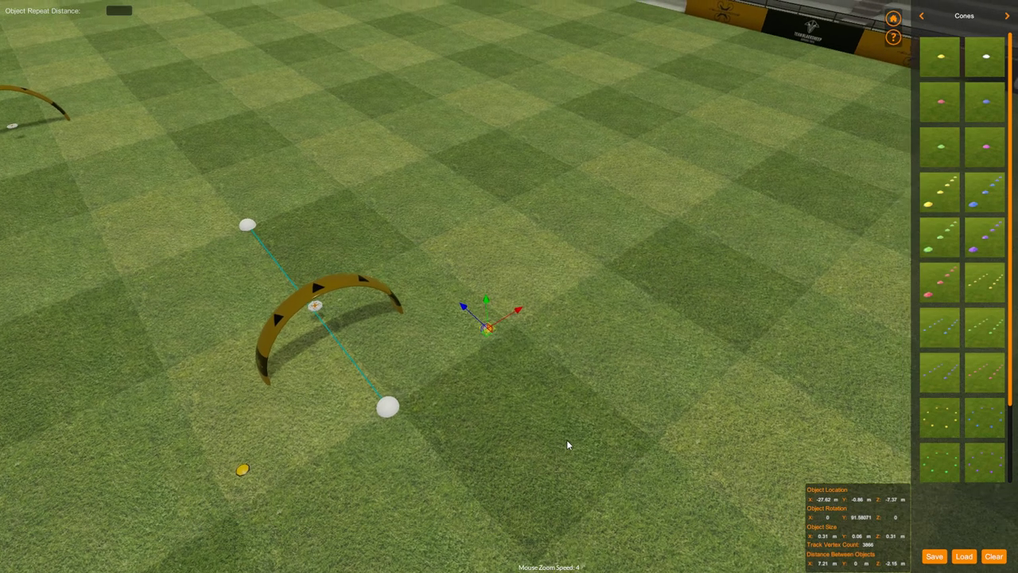
# Select the line and both yellow cones and repeat the cones along the line on both sides of the gate
pyautogui.moveTo(568, 445); pyautogui.dragTo(560, 454, button='middle')
pyautogui.moveTo(615, 431); pyautogui.dragTo(519, 480, button='right')
pyautogui.moveTo(519, 480)
pyautogui.mouseDown(button='middle')
pyautogui.moveTo(497, 464)
pyautogui.moveTo(521, 465)
pyautogui.mouseUp(button='middle')
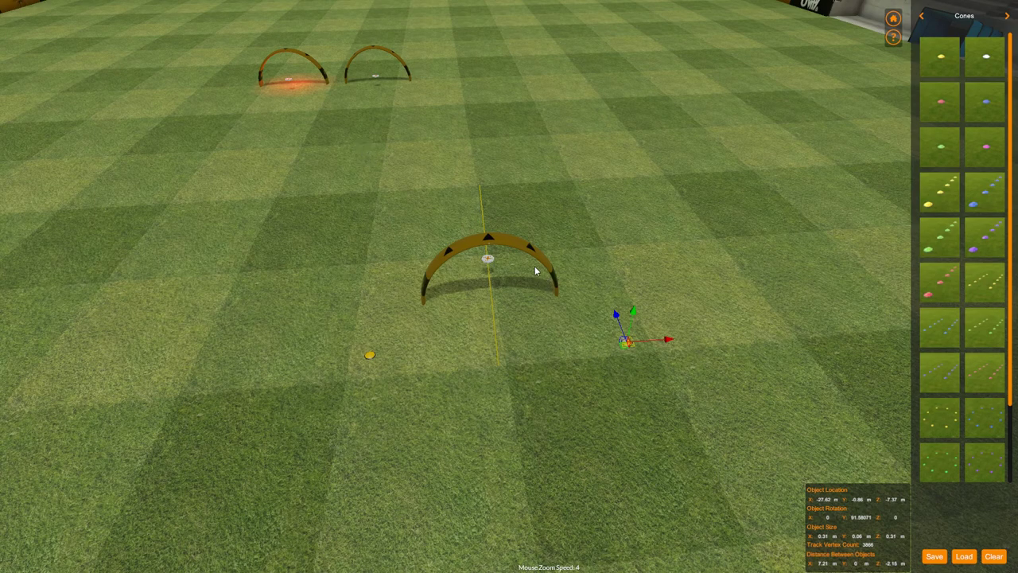
pyautogui.click(493, 319)
pyautogui.click(369, 354)
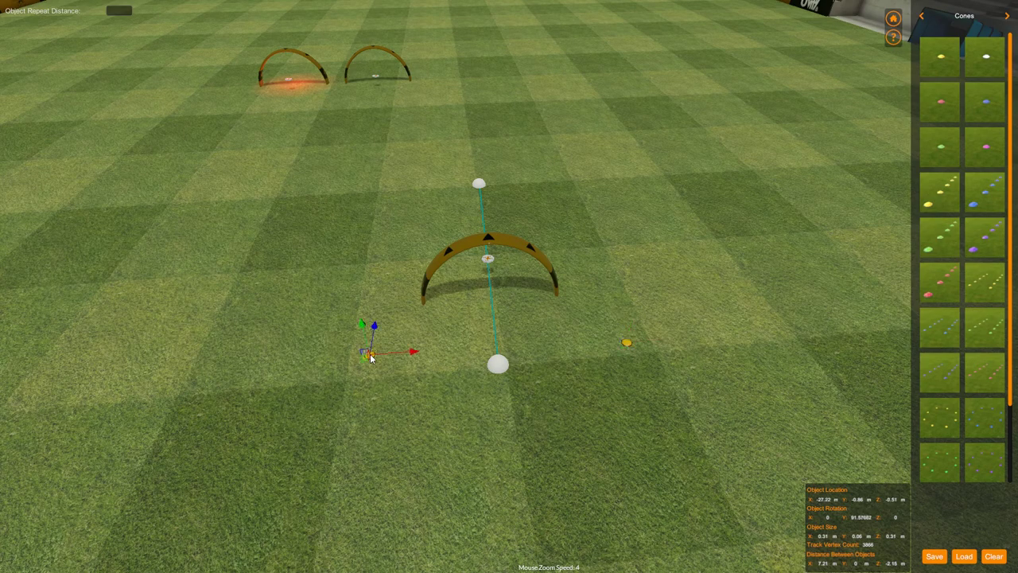
pyautogui.keyDown('ctrl'); pyautogui.click(630, 342); pyautogui.keyUp('ctrl')
pyautogui.click(629, 344)
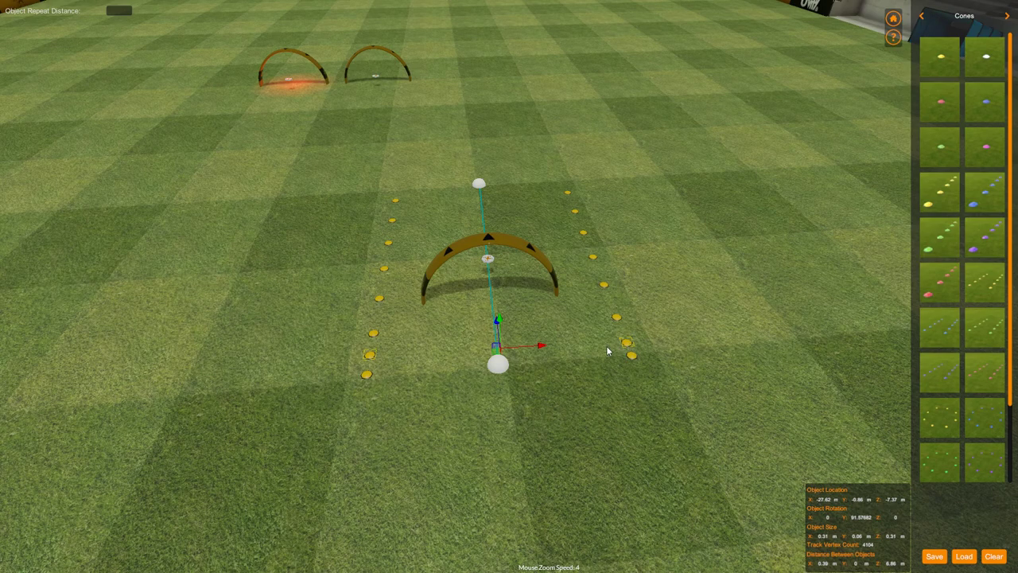
pyautogui.click(607, 351)
pyautogui.moveTo(487, 388); pyautogui.dragTo(522, 406, button='middle')
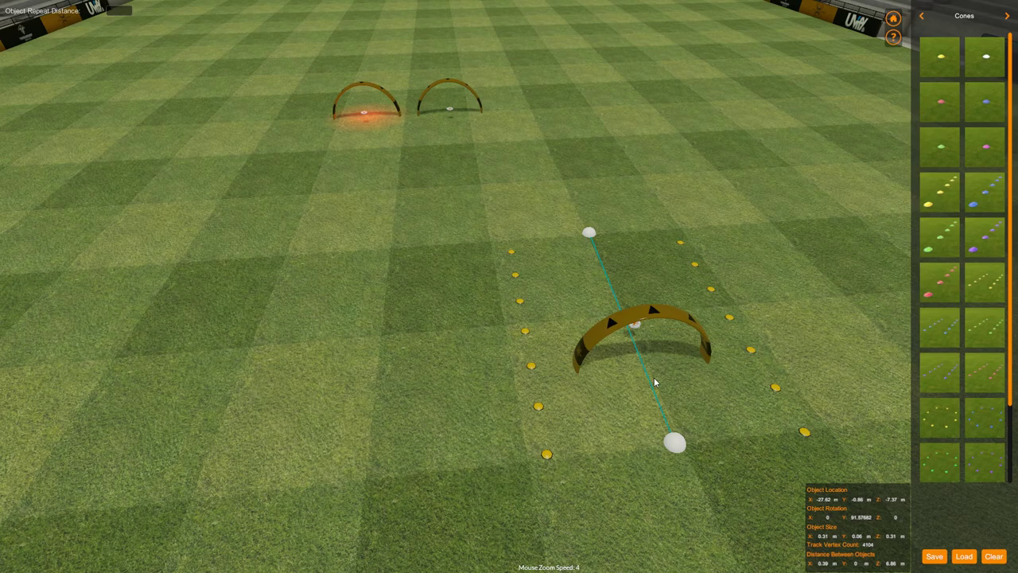
pyautogui.moveTo(654, 380); pyautogui.dragTo(579, 367, button='middle')
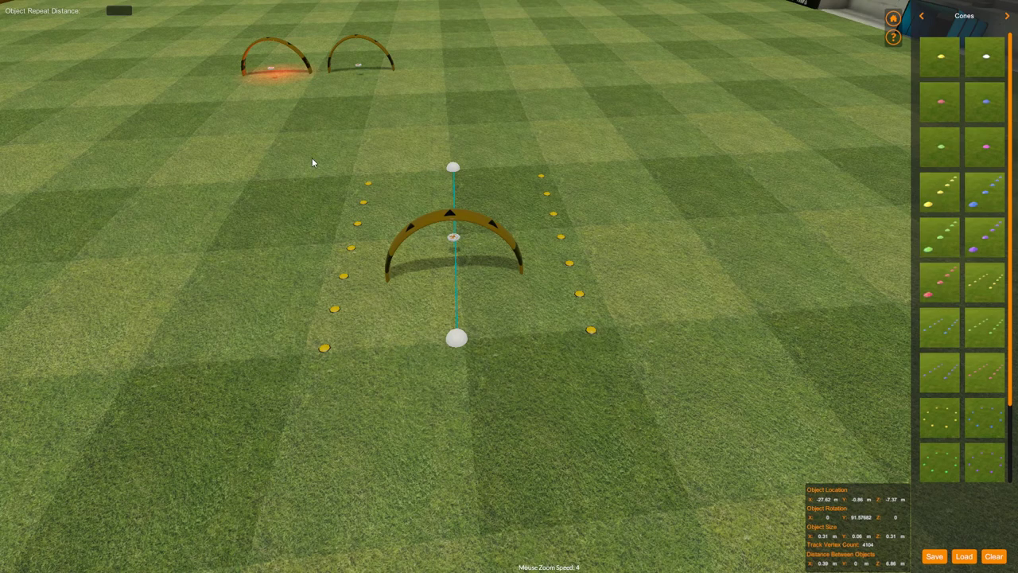
# Delete the single gate with one row of cones, and the other row except its nearest cone
pyautogui.moveTo(309, 157); pyautogui.dragTo(350, 375)
pyautogui.moveTo(320, 148); pyautogui.dragTo(408, 261)
pyautogui.press('Delete')
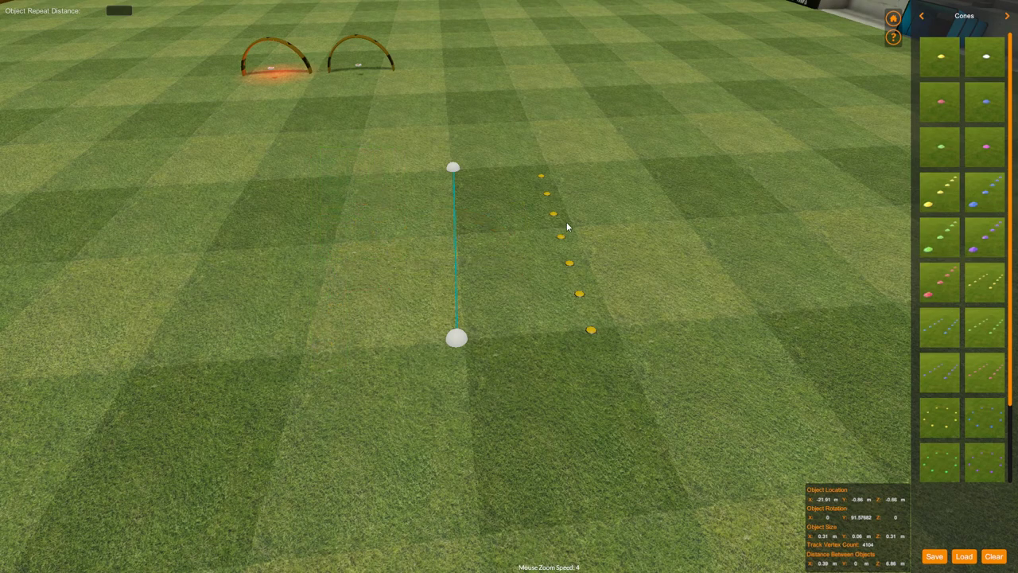
pyautogui.moveTo(521, 165); pyautogui.dragTo(615, 315)
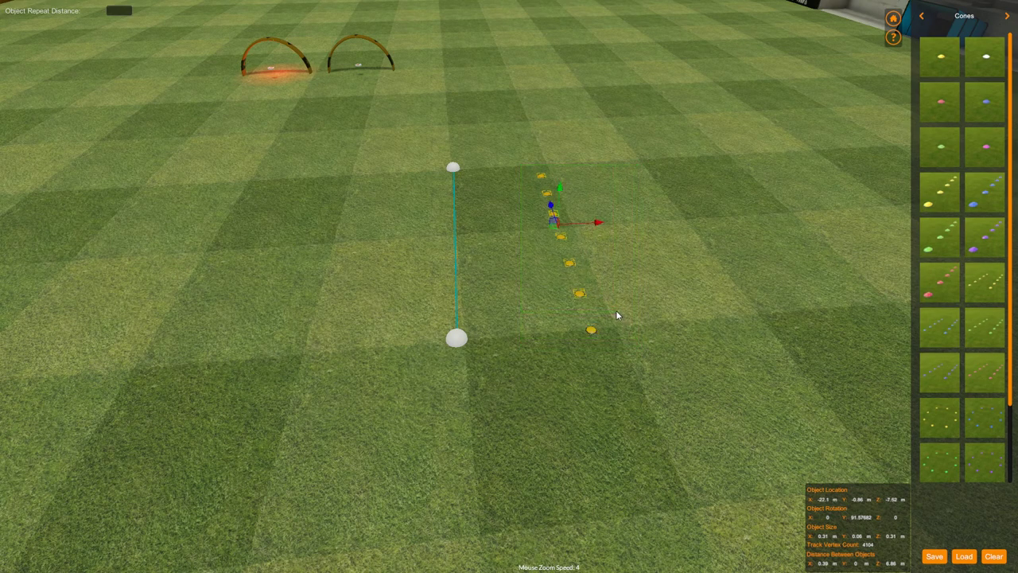
pyautogui.press('Delete')
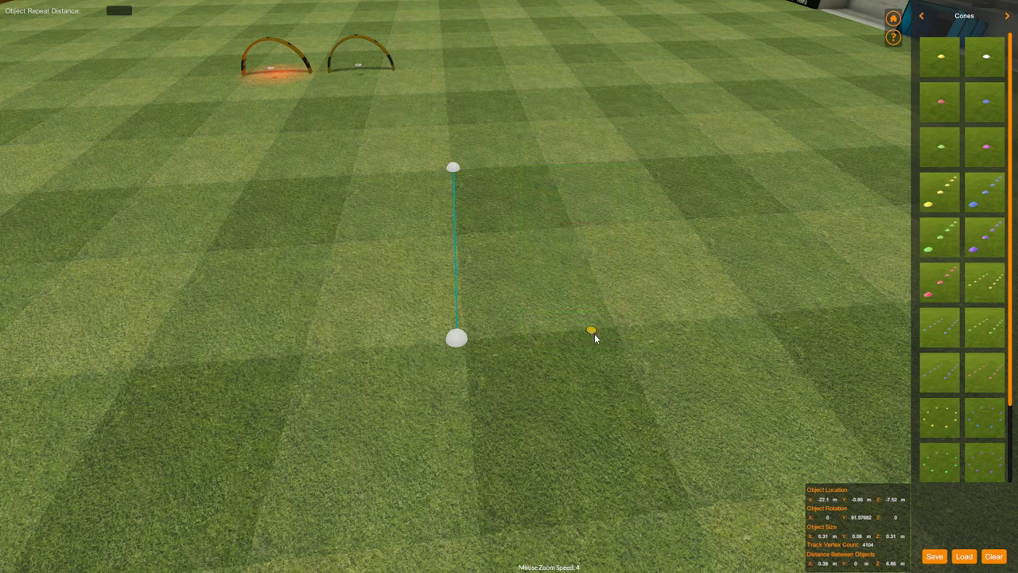
# Repeat the remaining yellow cone along the line at the default spacing, and delete the far copies
pyautogui.click(592, 333)
pyautogui.press('Up')
pyautogui.press('Up')
pyautogui.press('Up')
pyautogui.press('Up')
pyautogui.press('Down')
pyautogui.press('Up')
pyautogui.press('Down')
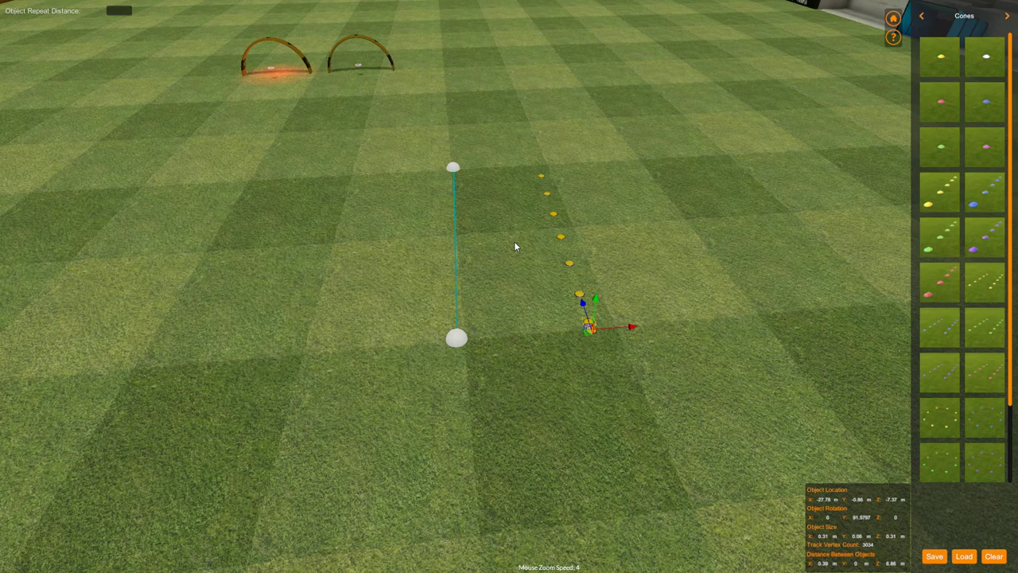
pyautogui.moveTo(520, 157); pyautogui.dragTo(613, 313)
pyautogui.press('Delete')
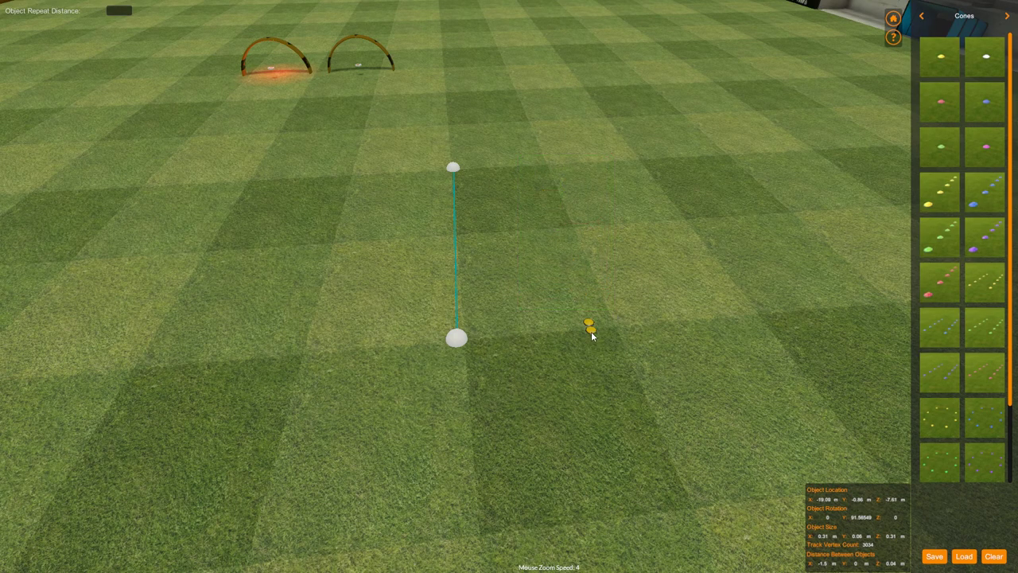
# Set the object repeat distance to 4 and repeat the yellow cone along the line
pyautogui.click(121, 11)
pyautogui.write('4')
pyautogui.click(588, 323)
pyautogui.hotkey('ctrl', 'd')
# Delete the repeated cones, keeping only the original yellow cone beside the line's near end
pyautogui.moveTo(514, 166); pyautogui.dragTo(600, 255)
pyautogui.press('Delete')
pyautogui.click(588, 322)
pyautogui.press('Delete')
# Set the object repeat distance to .3 and repeat the yellow cone along the line as a dense row
pyautogui.click(123, 13)
pyautogui.write('3')
pyautogui.click(591, 331)
pyautogui.press('r')
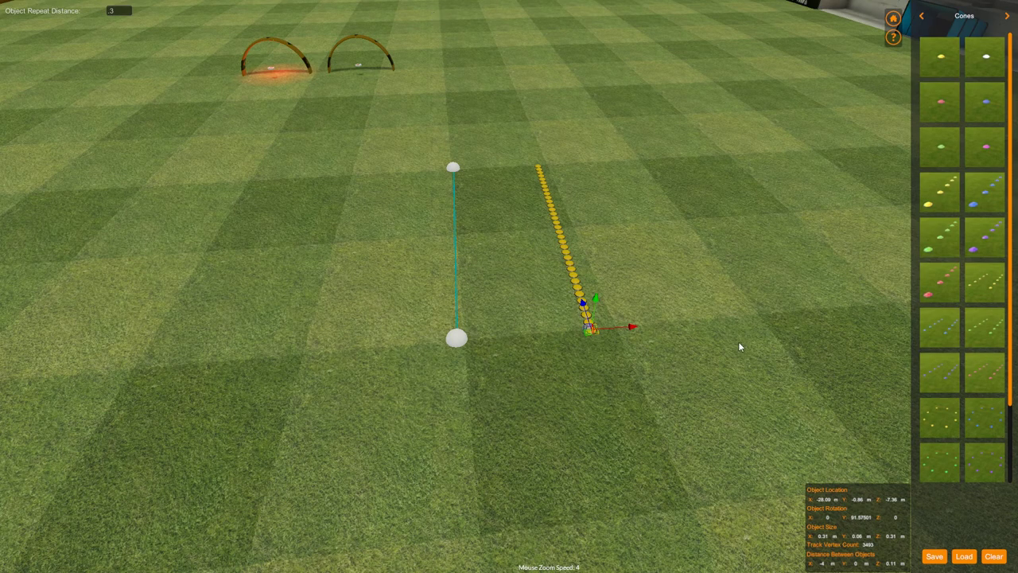
# Delete the dense row of cones, the line and the last yellow cone
pyautogui.click(695, 319)
pyautogui.moveTo(487, 148); pyautogui.dragTo(653, 323)
pyautogui.press('Delete')
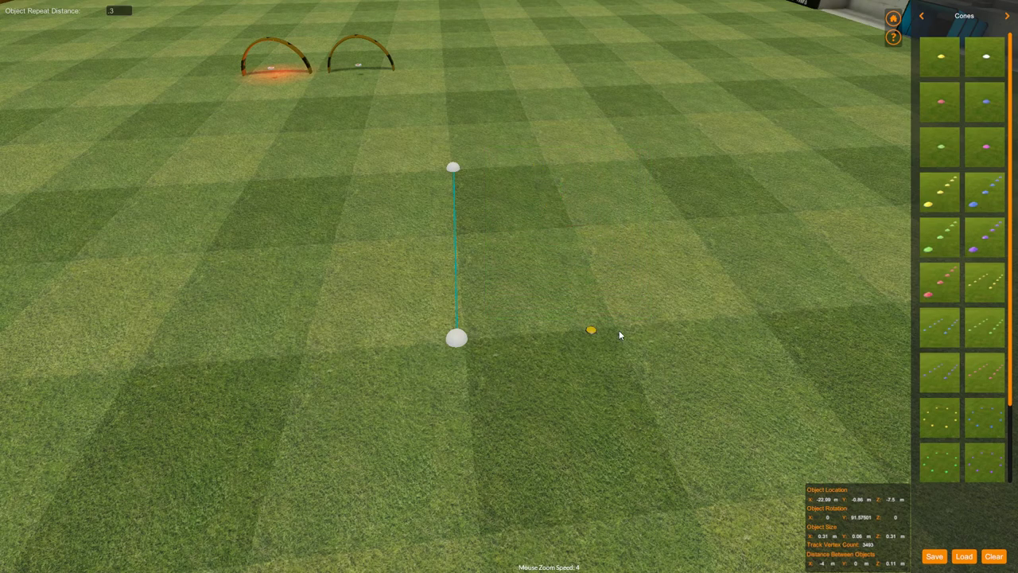
pyautogui.click(594, 330)
pyautogui.press('Delete')
pyautogui.press('Delete')
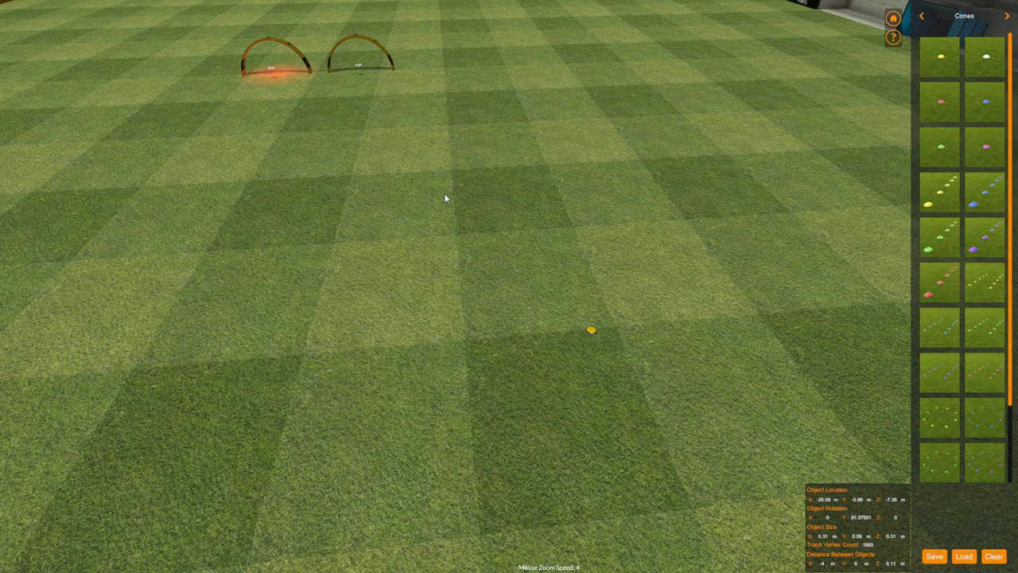
pyautogui.click(590, 329)
pyautogui.press('Delete')
# Place the blue reset sign with the red lightning bolt from the Barriers category beside the unlit gate of the remaining pair
pyautogui.moveTo(284, 153); pyautogui.dragTo(505, 354, button='middle')
pyautogui.scroll(5, 532, 372)
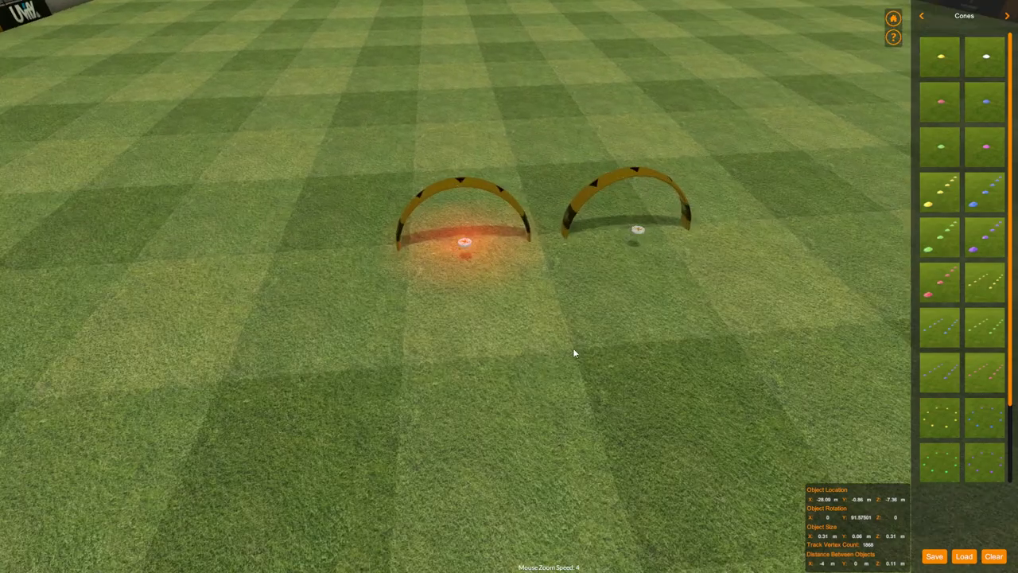
pyautogui.moveTo(575, 350); pyautogui.dragTo(566, 377, button='middle')
pyautogui.scroll(5, 567, 377)
pyautogui.scroll(-5, 567, 377)
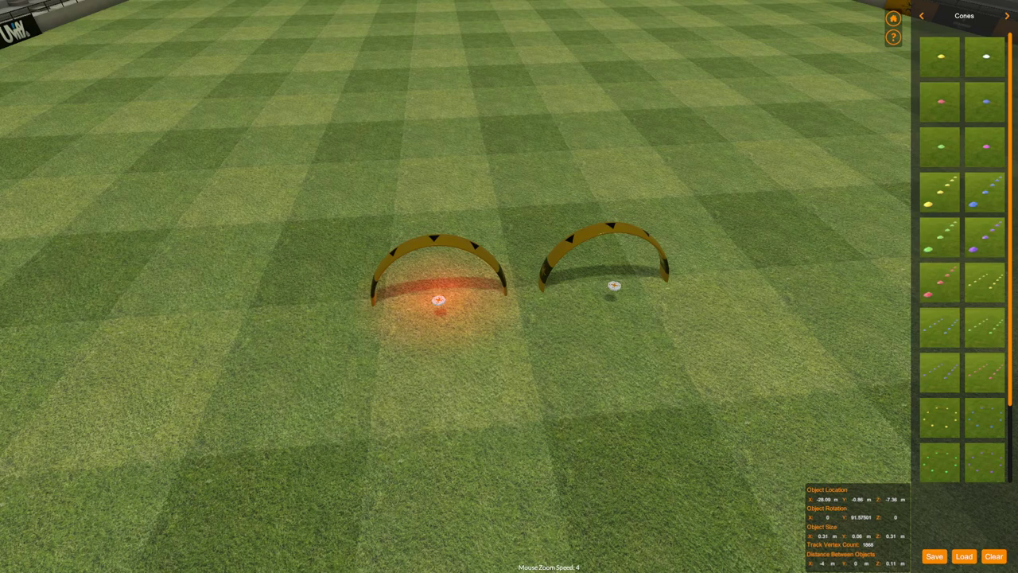
pyautogui.click(921, 22)
pyautogui.click(923, 21)
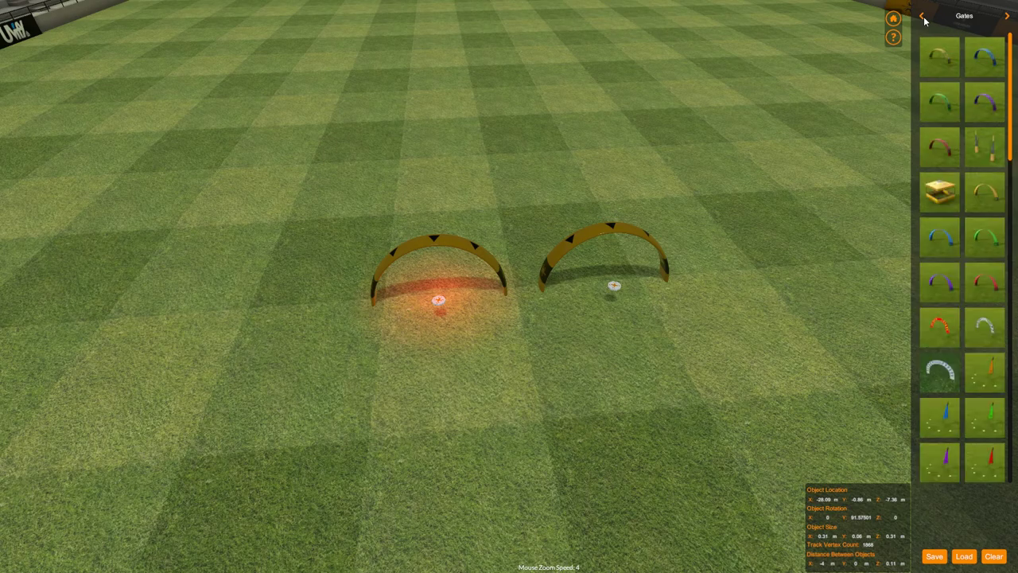
pyautogui.click(1007, 17)
pyautogui.scroll(-5, 962, 238)
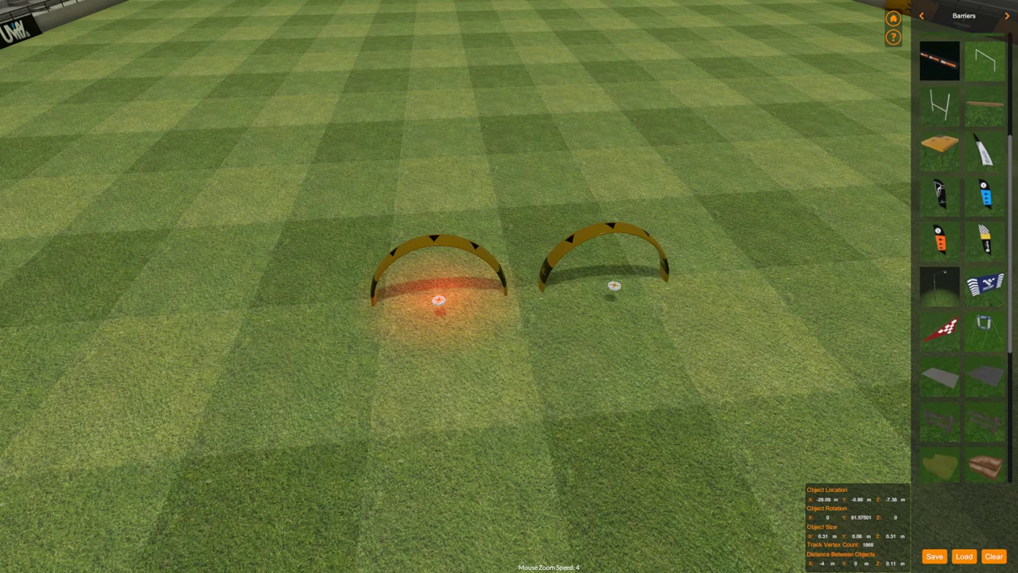
pyautogui.scroll(-1, 941, 334)
pyautogui.click(940, 322)
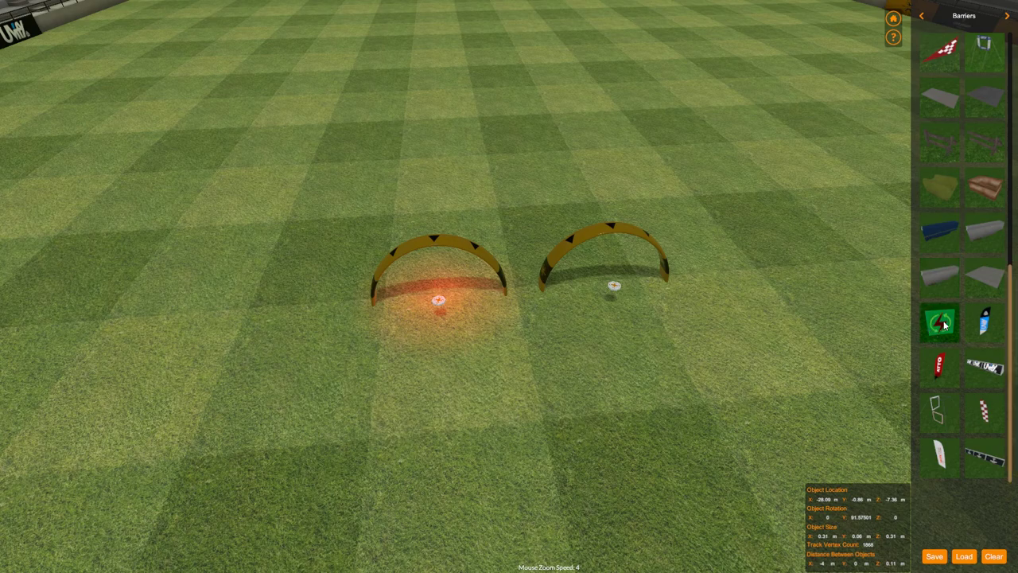
pyautogui.click(678, 364)
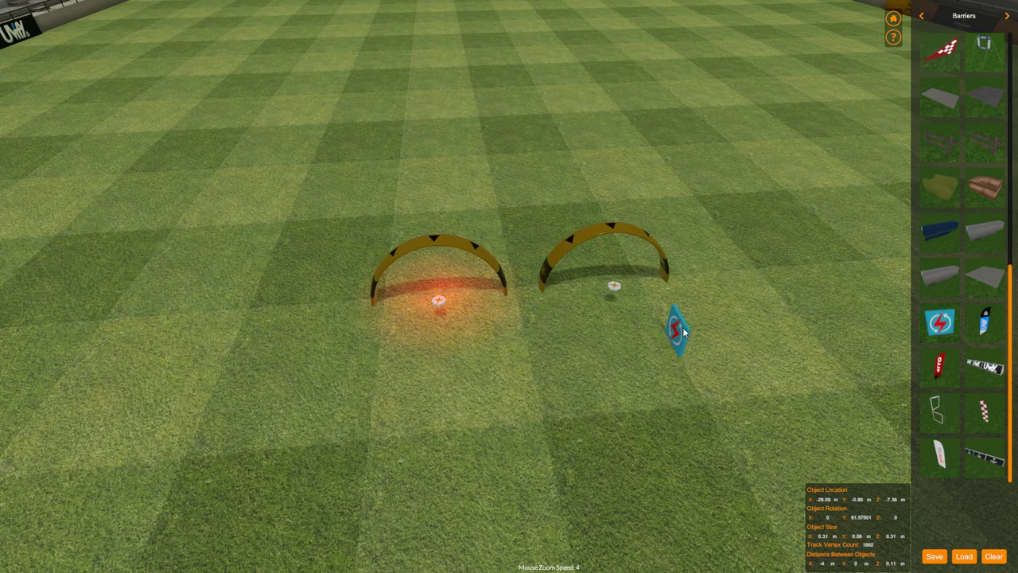
pyautogui.click(672, 322)
# View the blue reset sign up close and delete it
pyautogui.moveTo(598, 374); pyautogui.dragTo(648, 345, button='right')
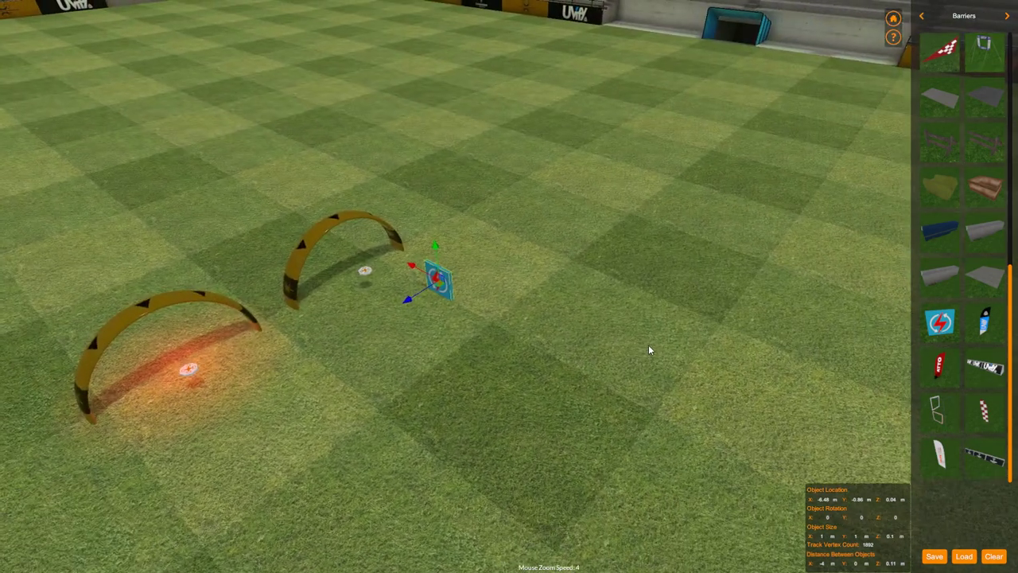
pyautogui.moveTo(648, 345); pyautogui.dragTo(720, 318, button='middle')
pyautogui.scroll(3, 720, 318)
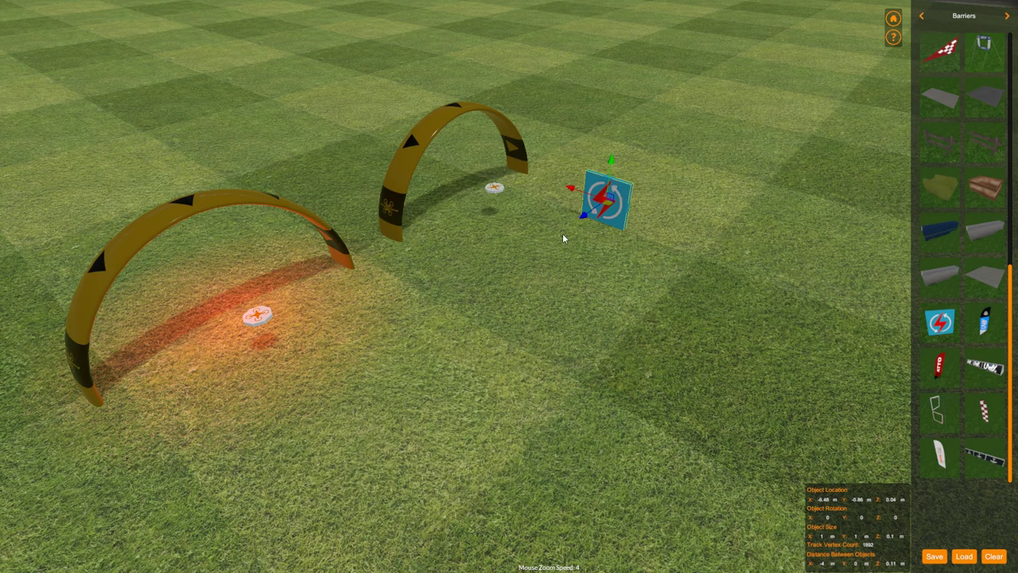
pyautogui.press('Delete')
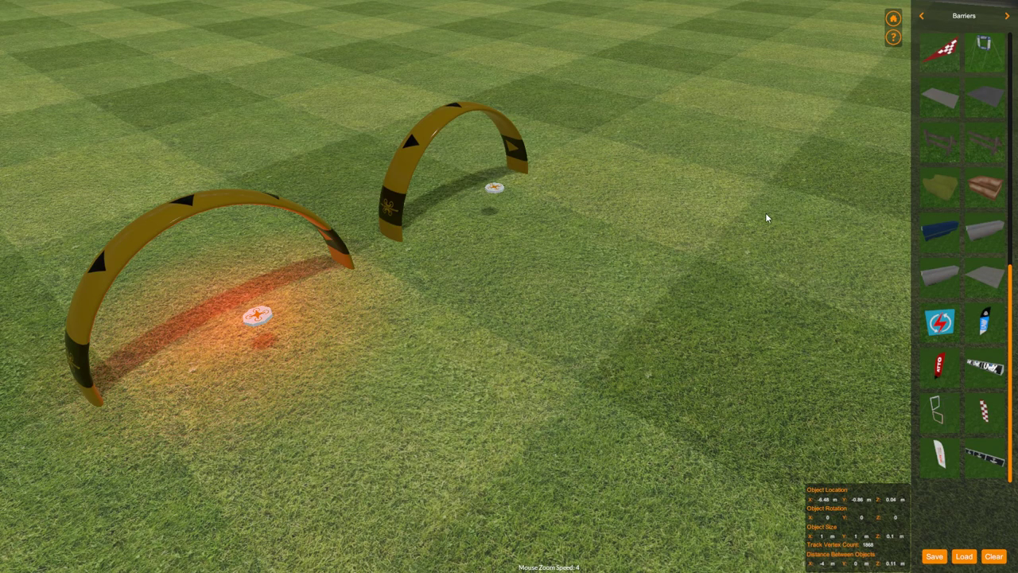
# Switch the object library from the Barriers category to the Tools category
pyautogui.moveTo(671, 203); pyautogui.dragTo(722, 203, button='right')
pyautogui.scroll(1, 828, 144)
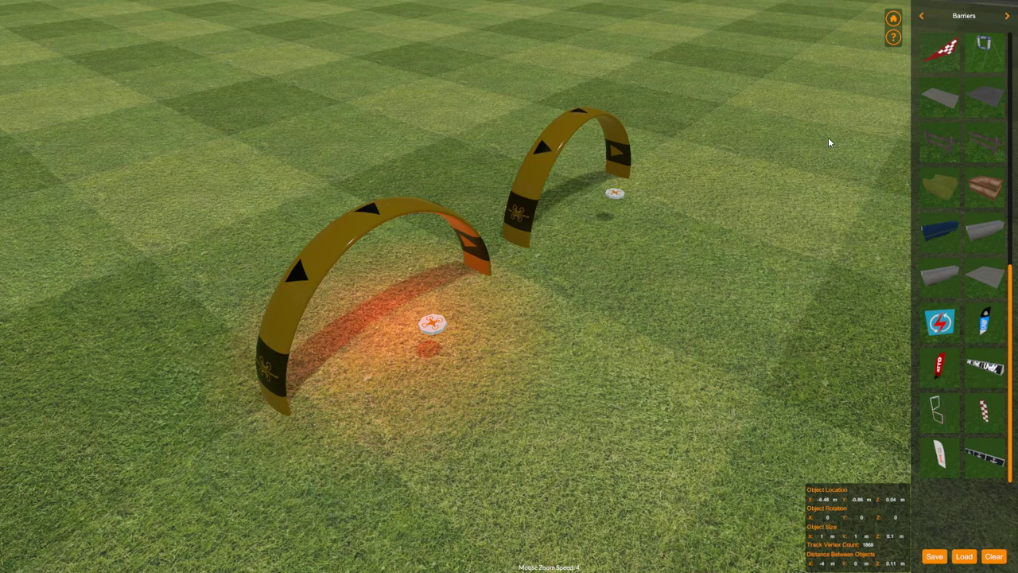
pyautogui.click(1007, 17)
pyautogui.click(1007, 18)
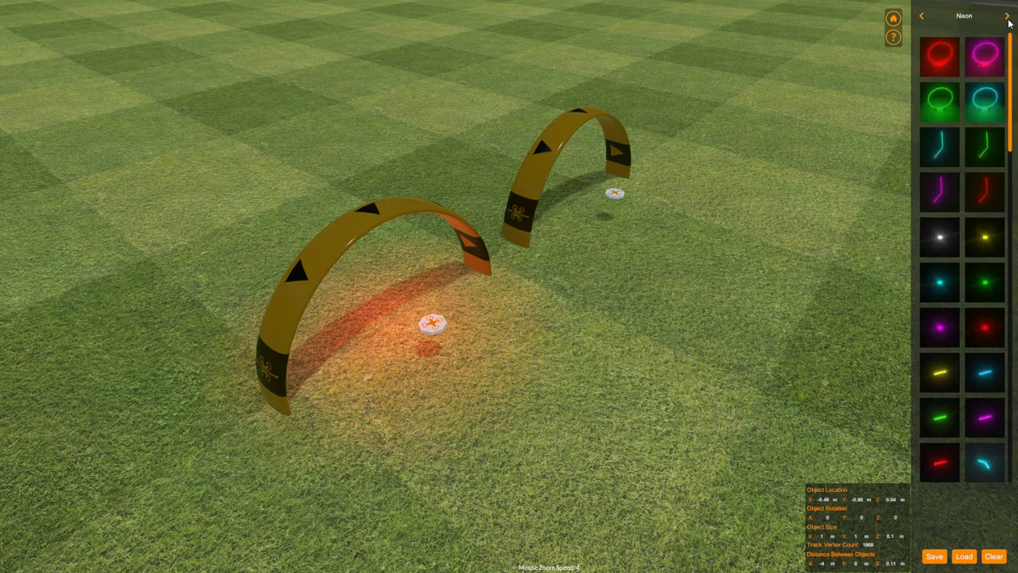
pyautogui.click(1007, 17)
pyautogui.click(1008, 17)
pyautogui.click(1007, 19)
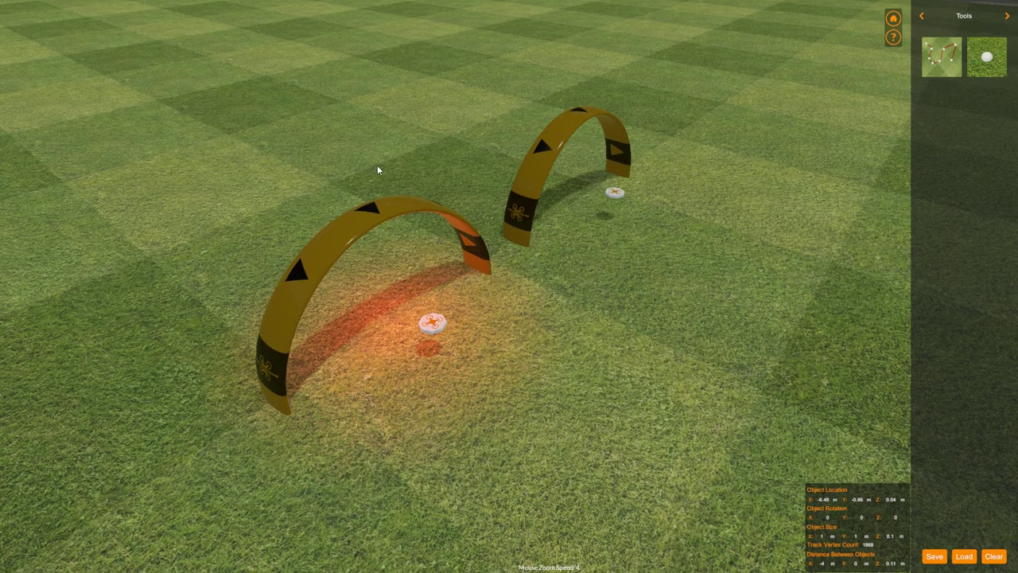
# Draw an S-shaped line of eight points on the ground, from the unlit gate between both gates to the rear of the red-lit gate
pyautogui.moveTo(377, 165); pyautogui.dragTo(422, 220, button='right')
pyautogui.scroll(-4, 422, 232)
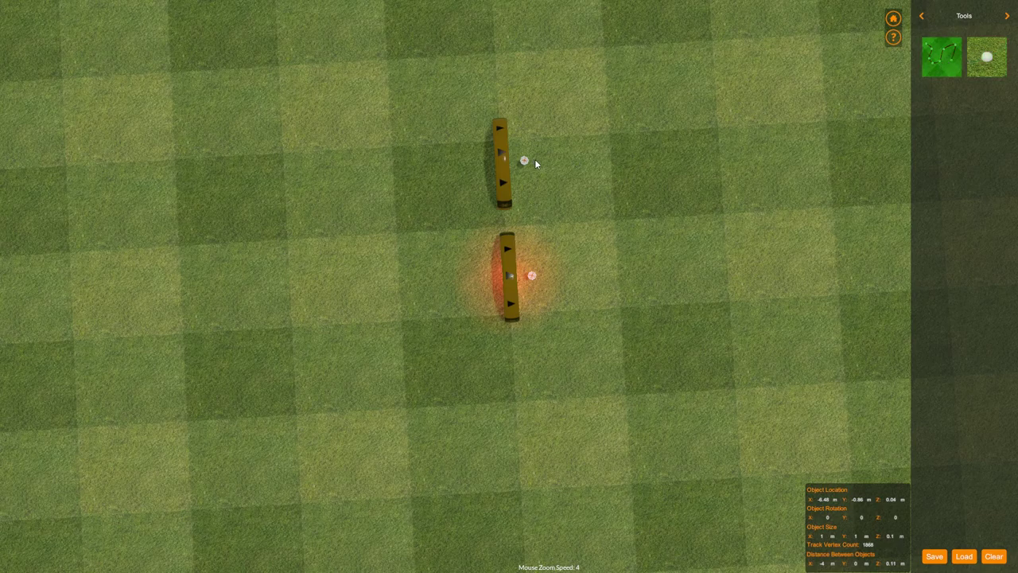
pyautogui.moveTo(536, 162); pyautogui.dragTo(584, 162)
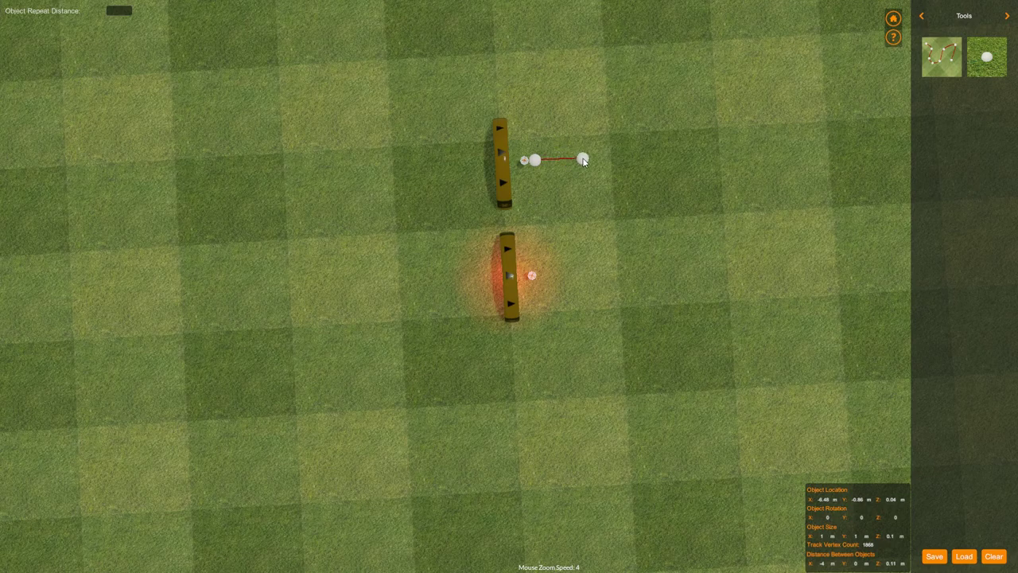
pyautogui.click(583, 162)
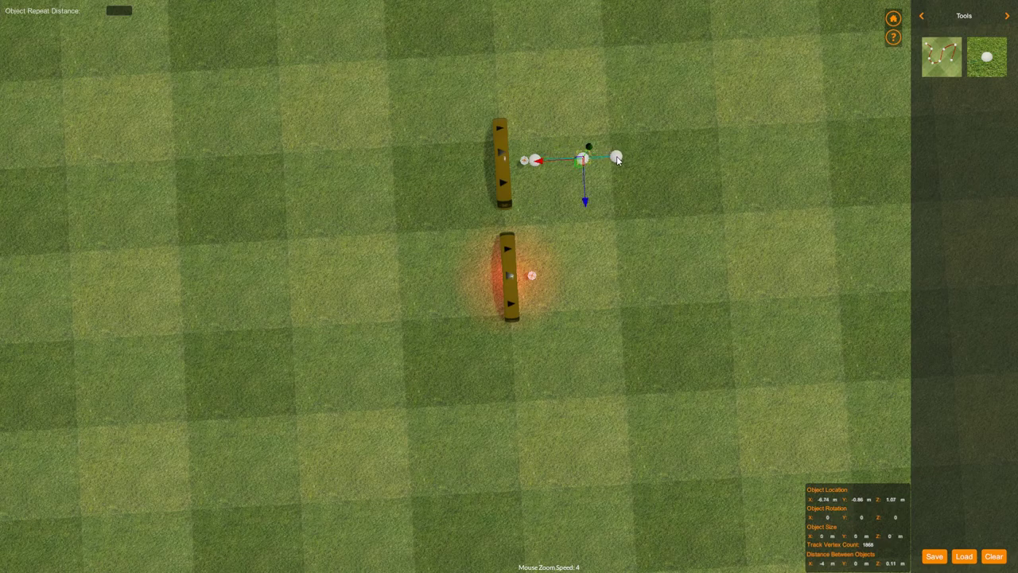
pyautogui.click(624, 179)
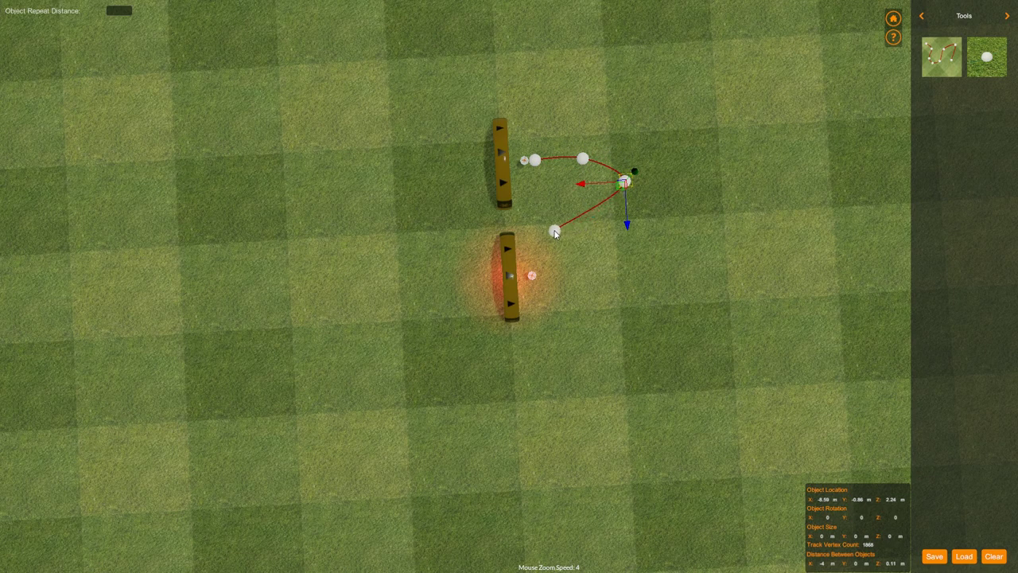
pyautogui.click(554, 230)
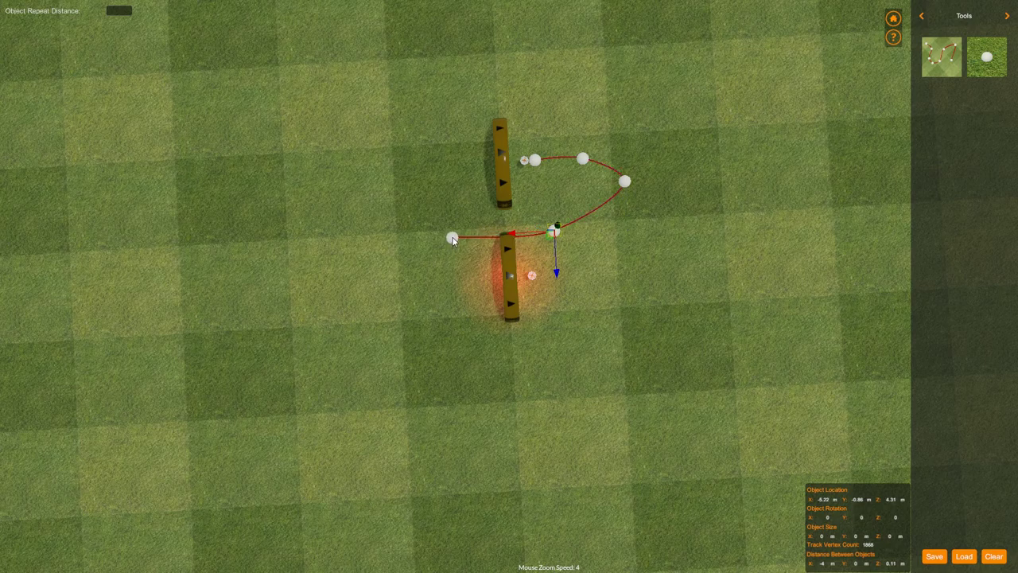
pyautogui.click(451, 239)
pyautogui.click(413, 264)
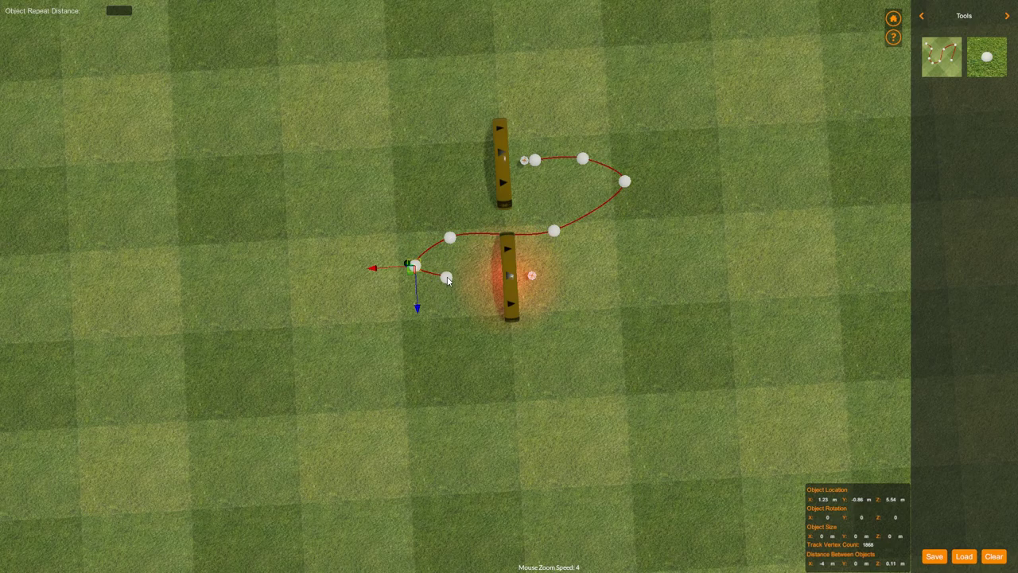
pyautogui.click(460, 273)
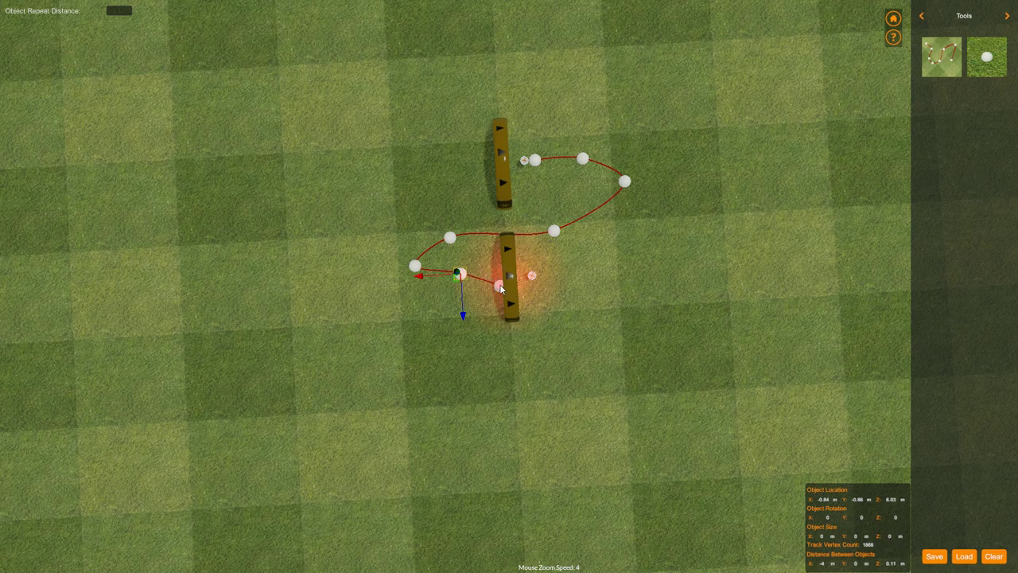
pyautogui.click(496, 272)
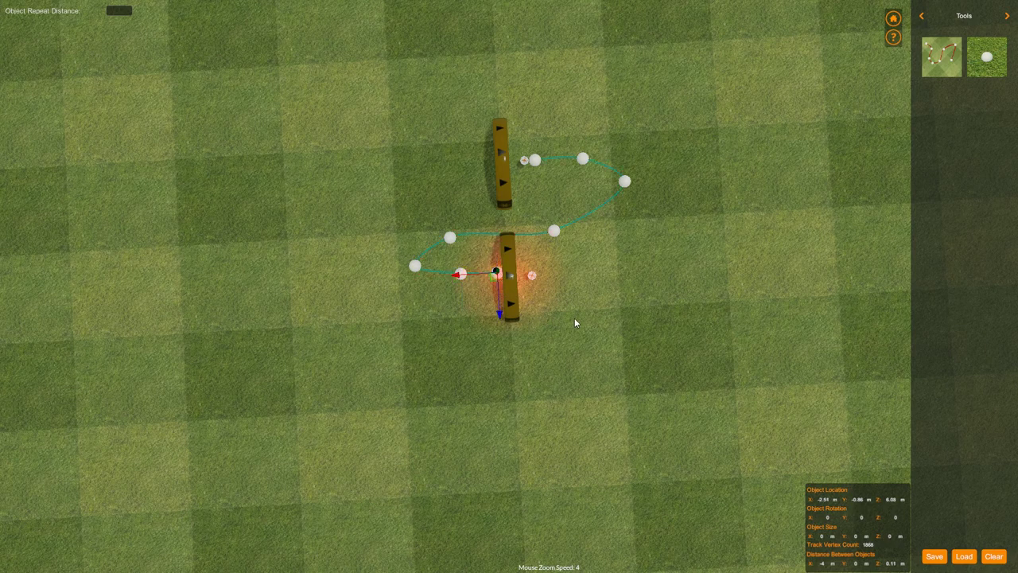
pyautogui.press('Escape')
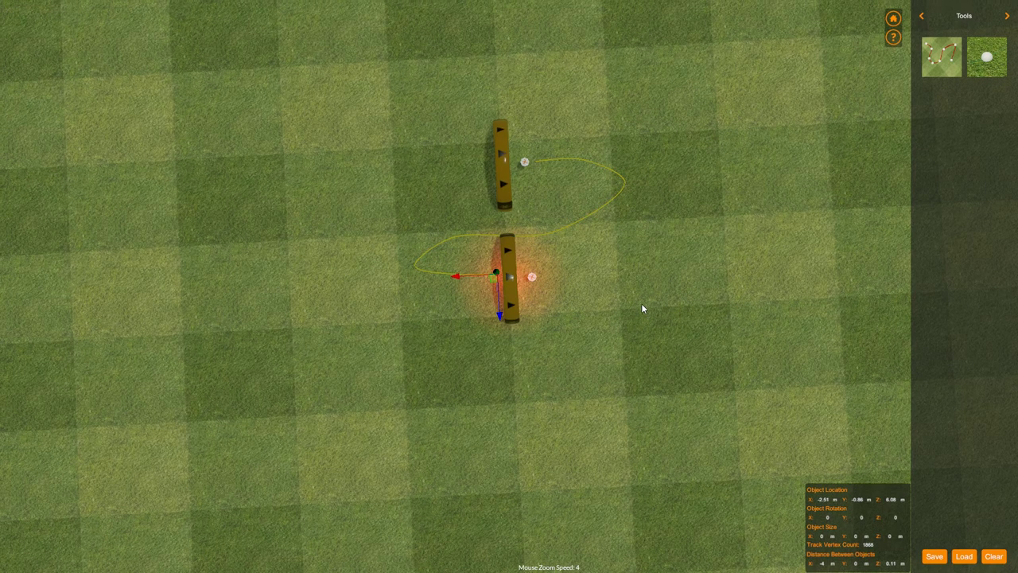
# Select the line and raise its second point to a height (Y) of about 0.02 m
pyautogui.moveTo(641, 303); pyautogui.dragTo(590, 309, button='right')
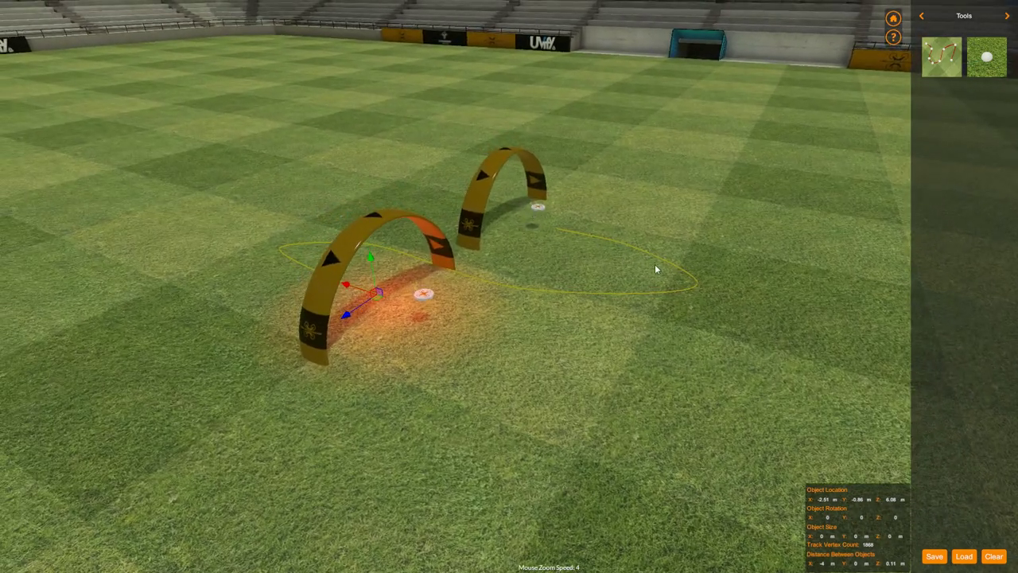
pyautogui.click(645, 251)
pyautogui.click(632, 244)
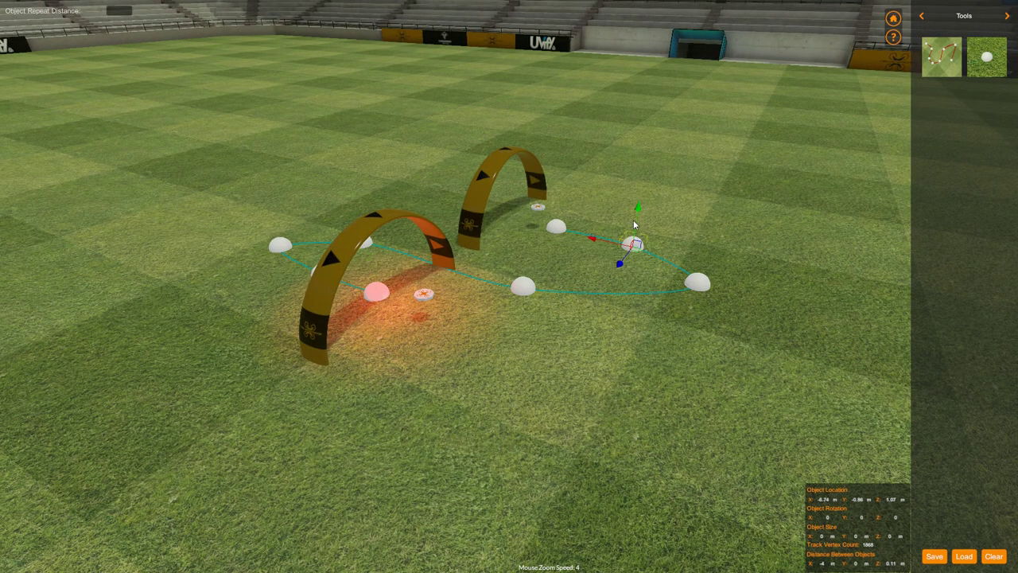
pyautogui.moveTo(639, 210); pyautogui.dragTo(643, 173)
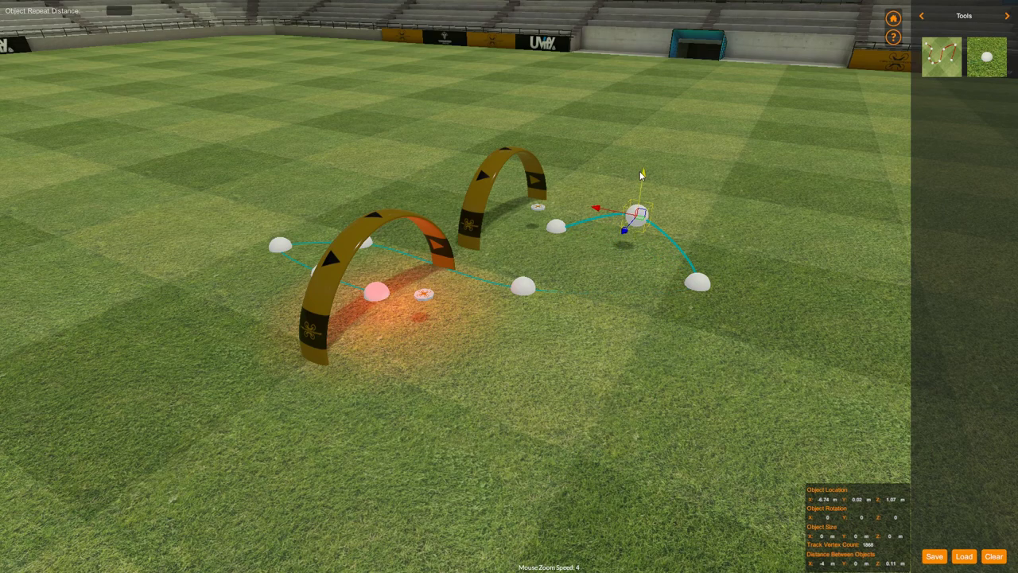
# Raise the line's third point high above the grass and its fourth point to a height (Y) of about 3.5 m
pyautogui.click(698, 276)
pyautogui.moveTo(698, 271); pyautogui.dragTo(686, 72)
pyautogui.click(529, 285)
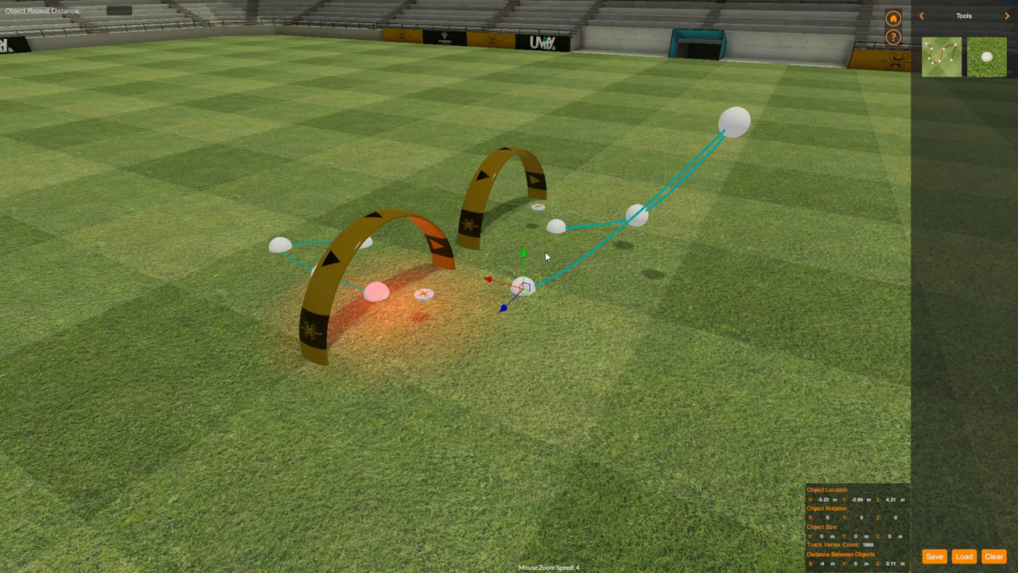
pyautogui.moveTo(523, 256); pyautogui.dragTo(526, 47)
# Raise the line's fifth point to a height (Y) of about 3.11 m and its sixth point to about 0.73 m
pyautogui.moveTo(173, 241); pyautogui.dragTo(261, 247, button='middle')
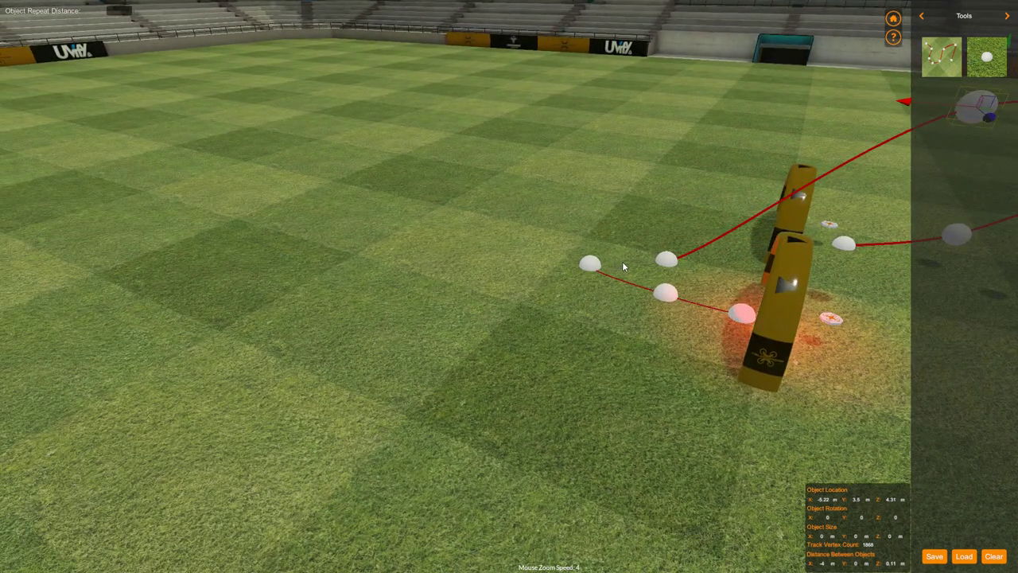
pyautogui.click(659, 256)
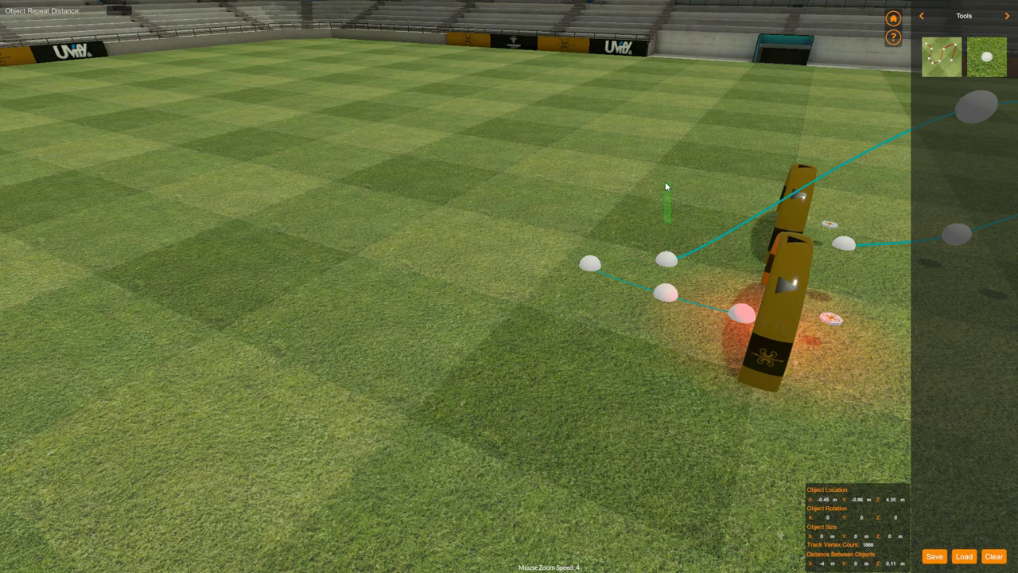
pyautogui.moveTo(673, 225); pyautogui.dragTo(690, 95)
pyautogui.click(602, 231)
pyautogui.moveTo(601, 231); pyautogui.dragTo(663, 165)
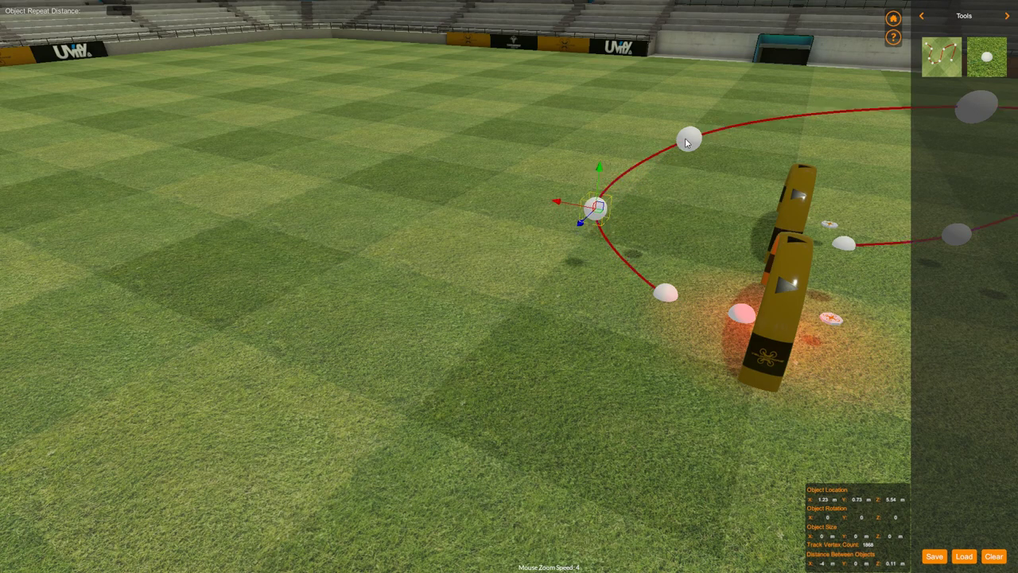
pyautogui.click(688, 138)
pyautogui.moveTo(700, 94); pyautogui.dragTo(701, 55)
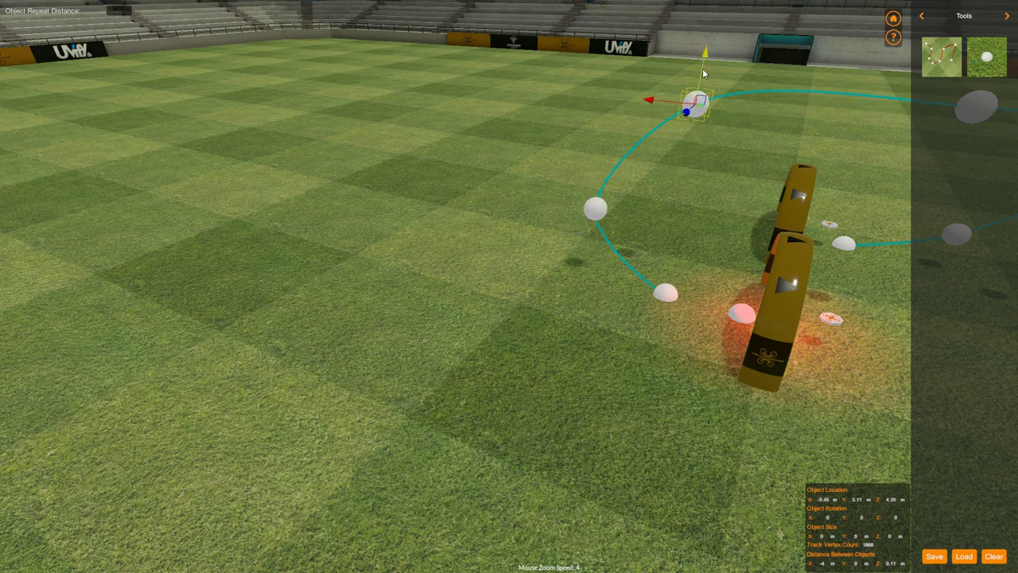
# Fine-tune the line's sixth point to about X 1.07 m and Y 1.34 m to smooth the curve
pyautogui.click(597, 209)
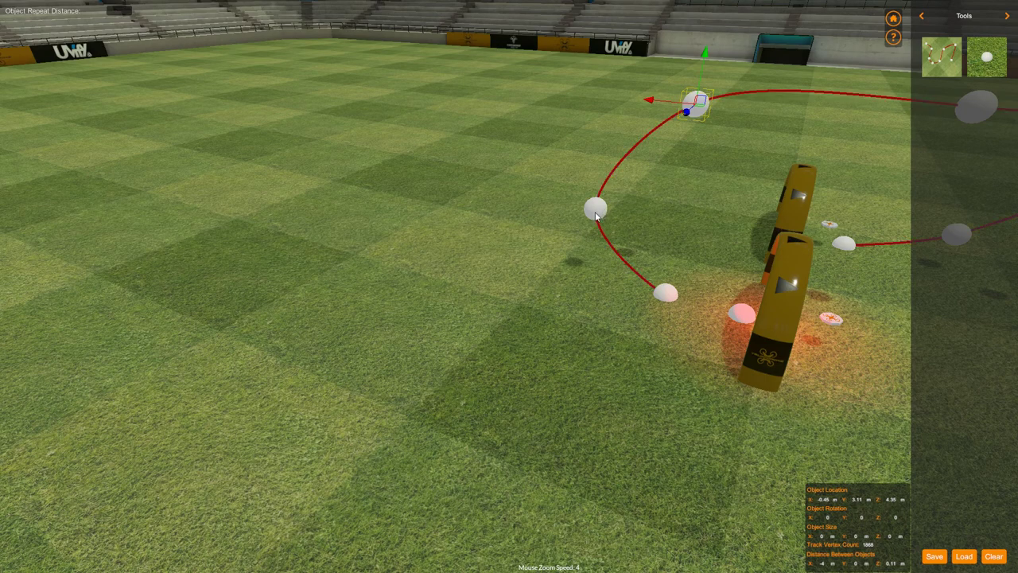
pyautogui.moveTo(558, 200); pyautogui.dragTo(599, 147)
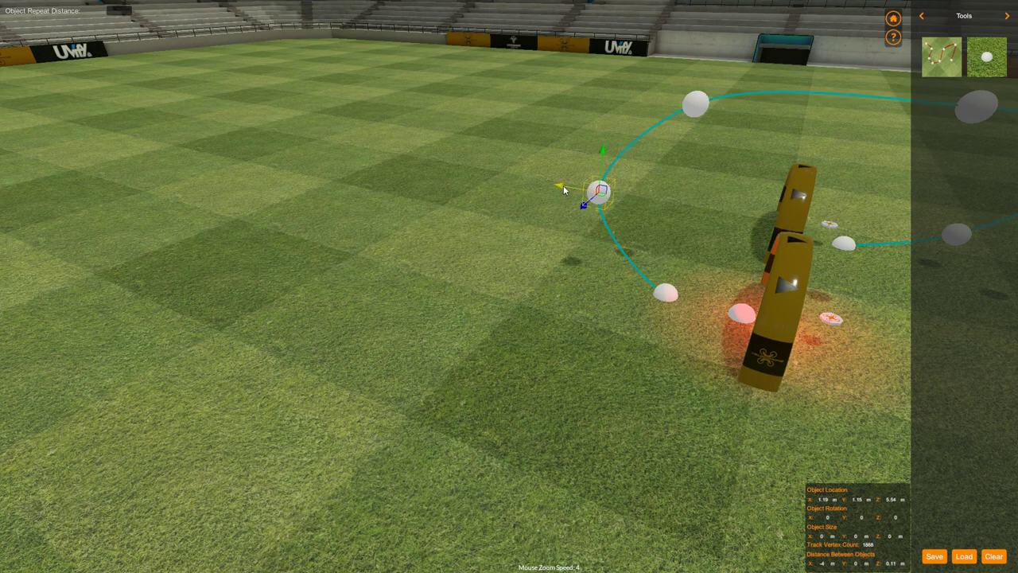
pyautogui.moveTo(563, 185); pyautogui.dragTo(567, 184)
pyautogui.moveTo(606, 158); pyautogui.dragTo(609, 147)
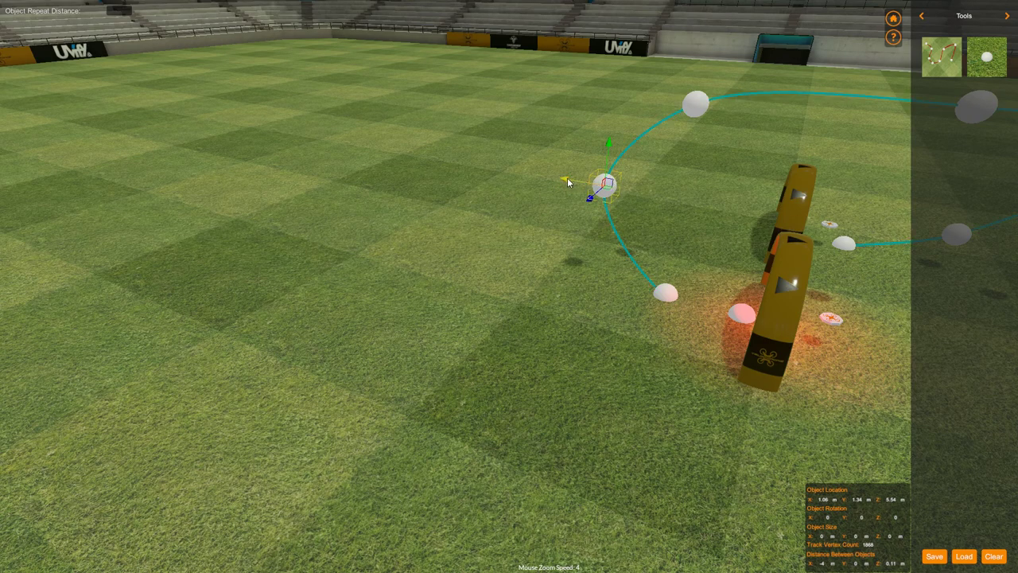
pyautogui.moveTo(567, 177); pyautogui.dragTo(566, 178)
# Raise the line's fourth point to a height (Y) of about 3.9 m and deselect the line
pyautogui.moveTo(710, 204); pyautogui.dragTo(658, 201, button='middle')
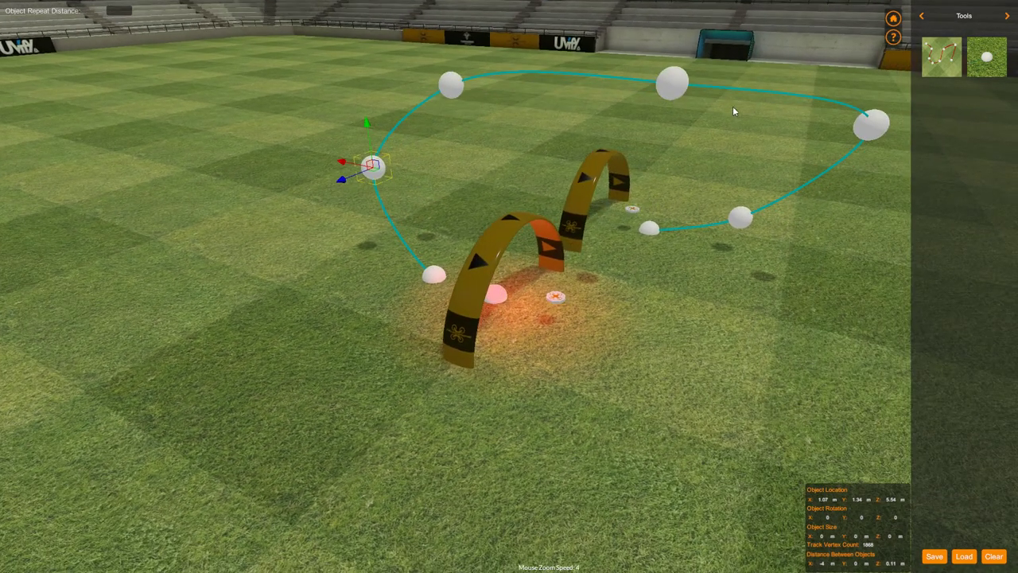
pyautogui.click(674, 79)
pyautogui.moveTo(681, 33); pyautogui.dragTo(682, 4)
pyautogui.moveTo(617, 196); pyautogui.dragTo(566, 241, button='right')
pyautogui.click(685, 348)
# Shift the line's fifth point toward the red-lit gate to about Z 5.07 m and its fourth point the opposite way to about Z 3.18 m
pyautogui.moveTo(684, 348); pyautogui.dragTo(469, 336, button='right')
pyautogui.moveTo(545, 357); pyautogui.dragTo(509, 342, button='middle')
pyautogui.moveTo(509, 347); pyautogui.dragTo(603, 295, button='right')
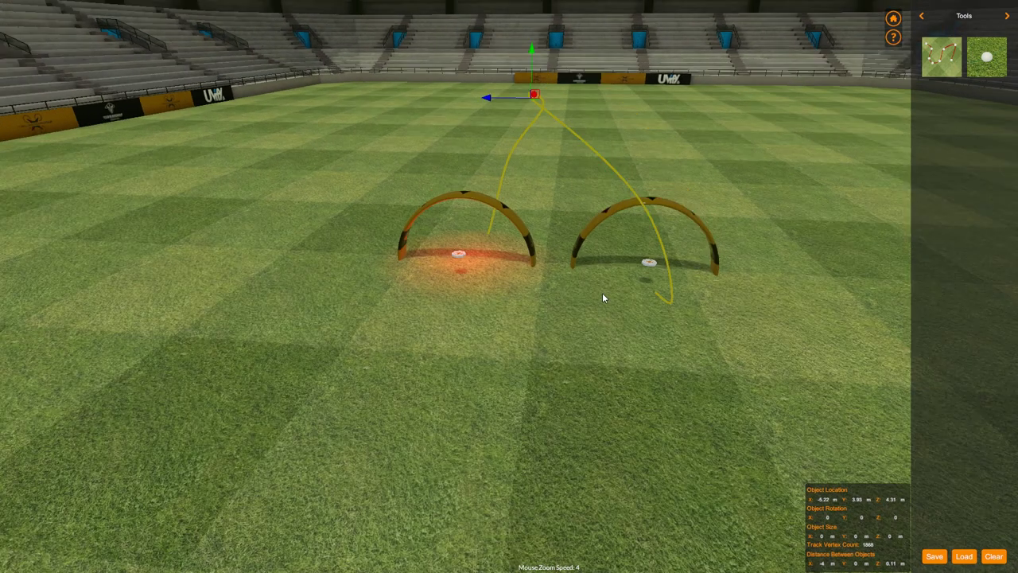
pyautogui.click(591, 151)
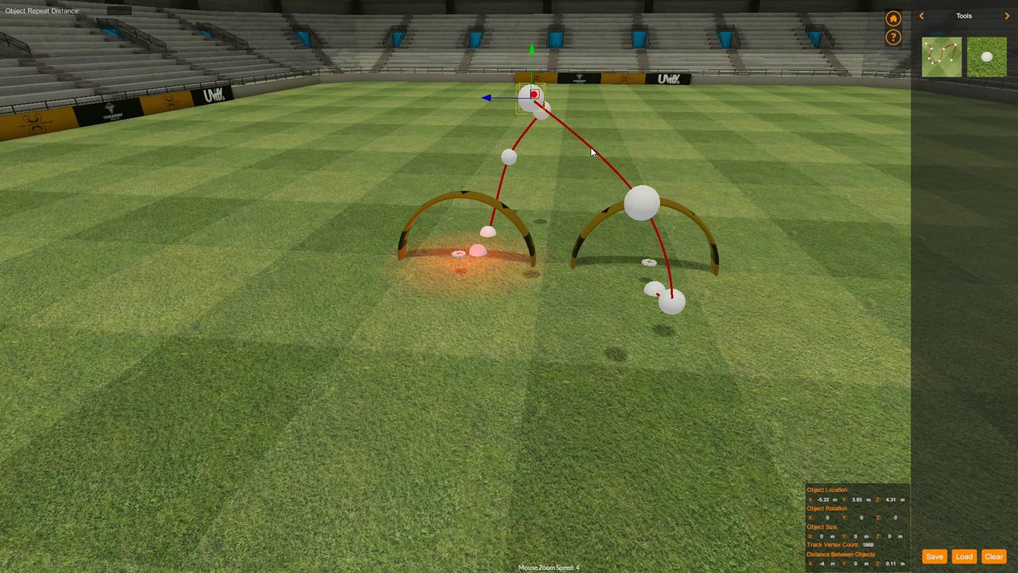
pyautogui.click(544, 119)
pyautogui.moveTo(501, 114); pyautogui.dragTo(476, 114)
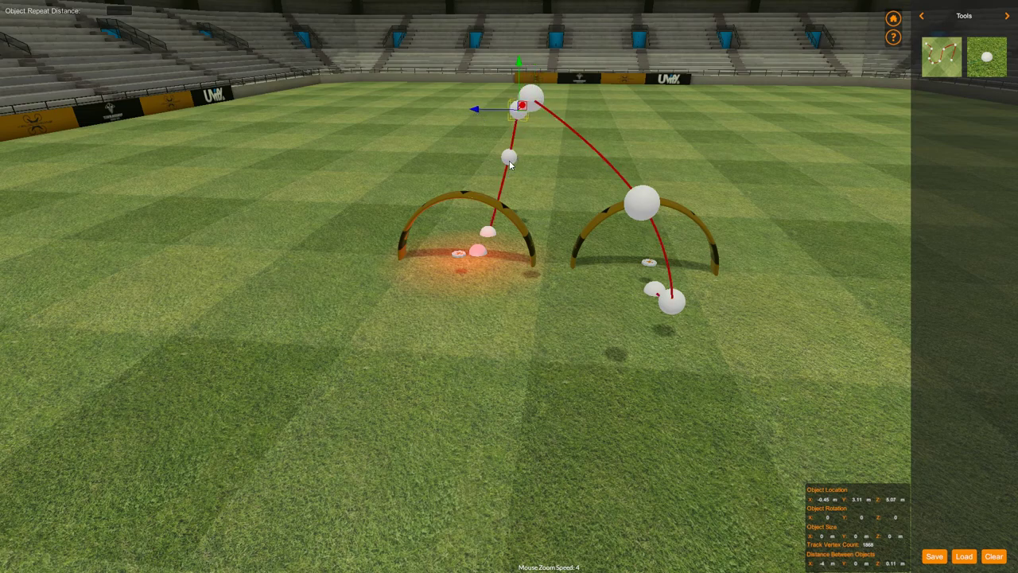
pyautogui.click(533, 94)
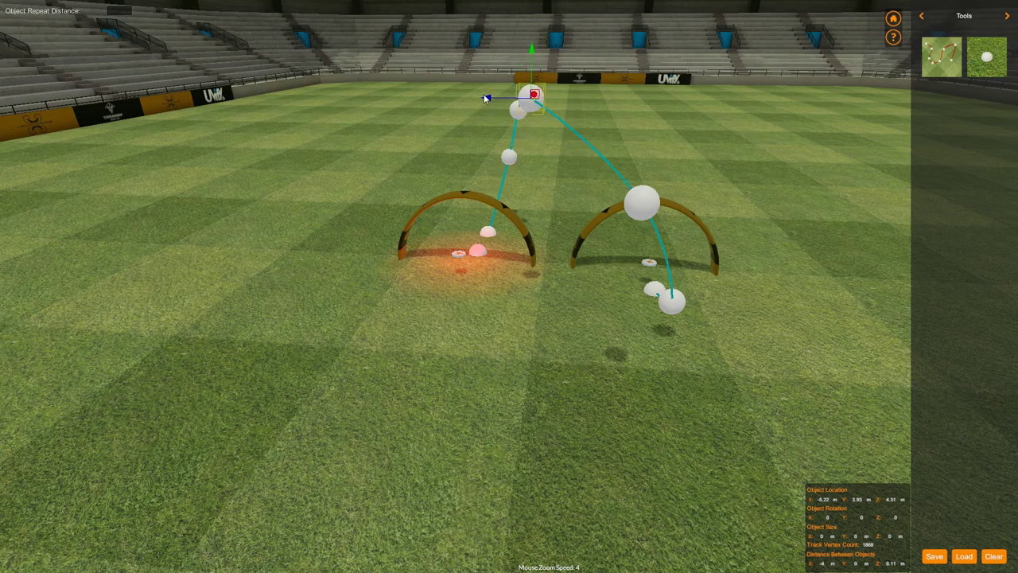
pyautogui.moveTo(487, 100); pyautogui.dragTo(540, 95)
# Shift the line's third point toward the unlit gate and its sixth point toward the red-lit gate to about Z 5.75 m
pyautogui.moveTo(591, 278); pyautogui.dragTo(564, 282, button='middle')
pyautogui.click(499, 190)
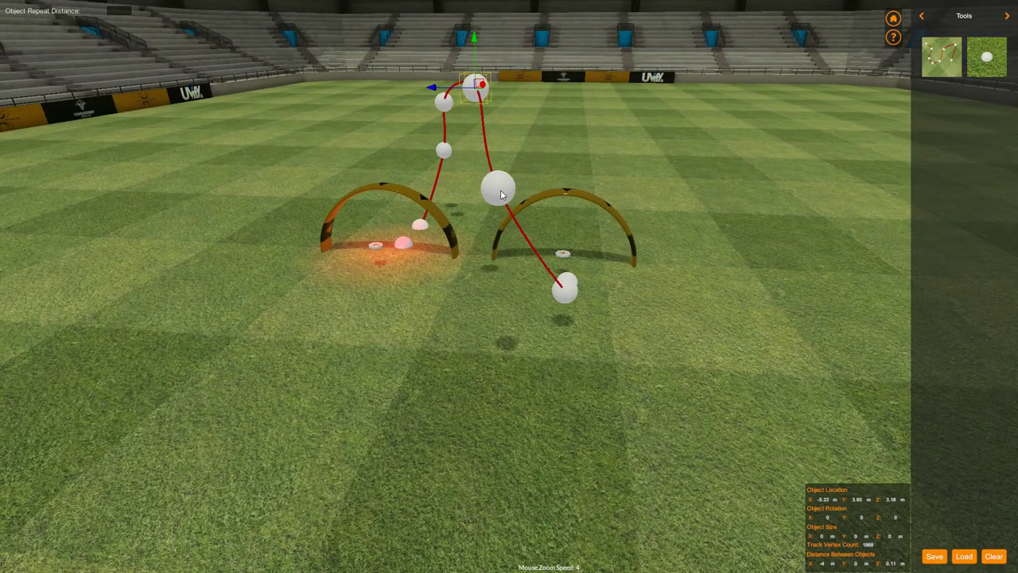
pyautogui.moveTo(457, 189); pyautogui.dragTo(482, 186)
pyautogui.moveTo(457, 227); pyautogui.dragTo(477, 239, button='middle')
pyautogui.click(522, 161)
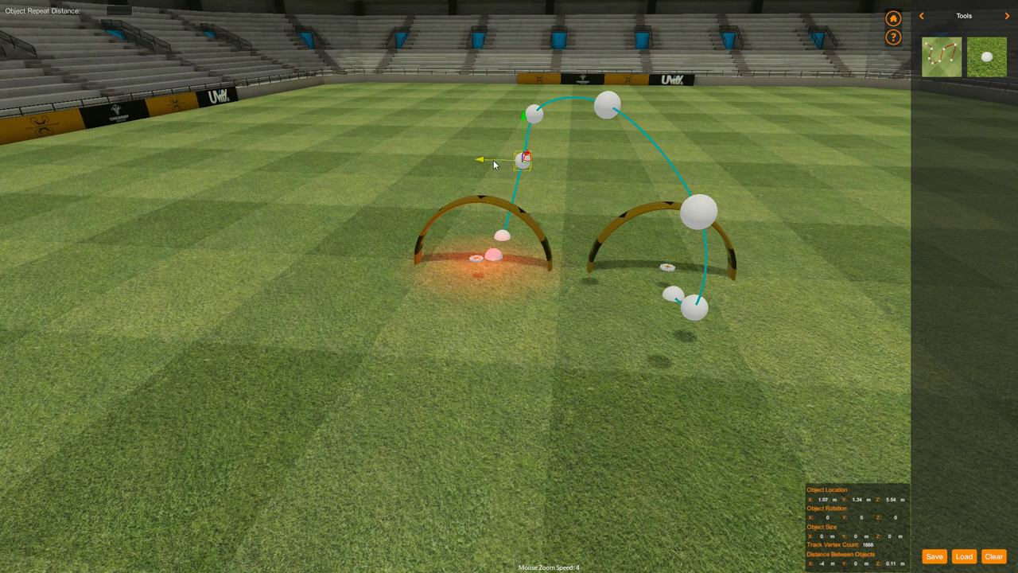
pyautogui.moveTo(483, 163); pyautogui.dragTo(475, 163)
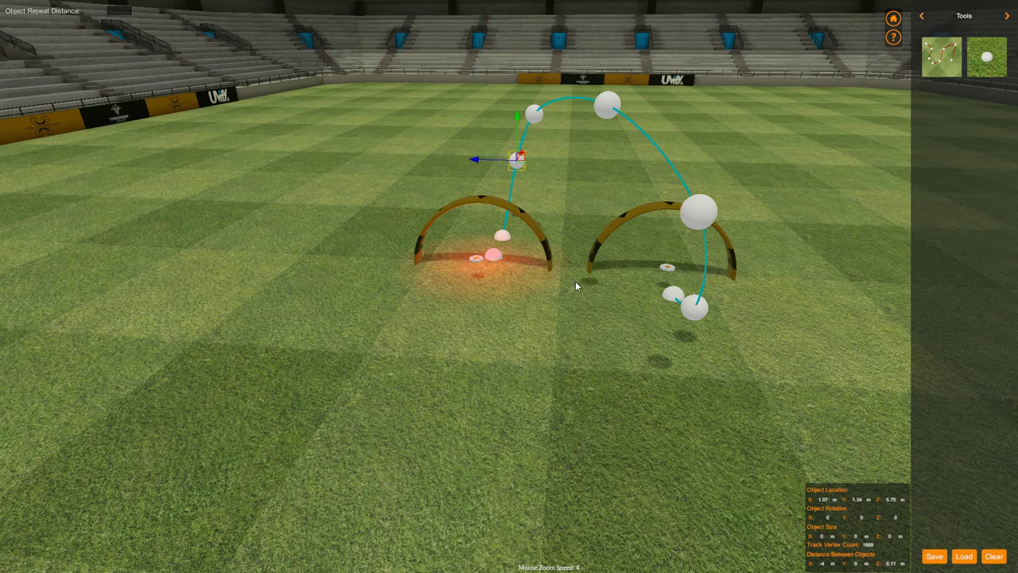
# Shift the line's third point inward toward the gates to about X -8.1 m
pyautogui.moveTo(576, 286); pyautogui.dragTo(712, 388, button='right')
pyautogui.click(579, 347)
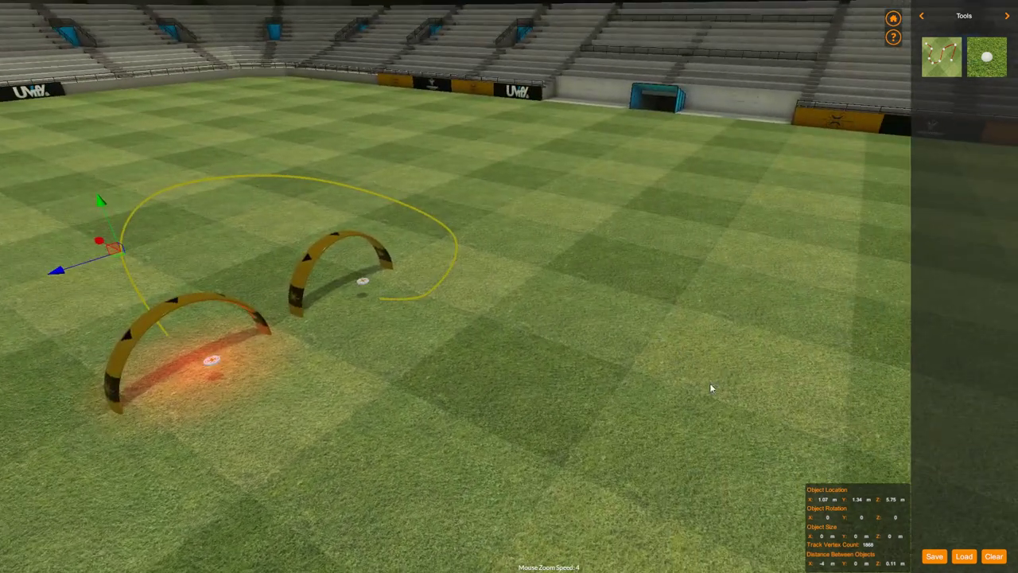
pyautogui.moveTo(711, 388); pyautogui.dragTo(731, 418, button='middle')
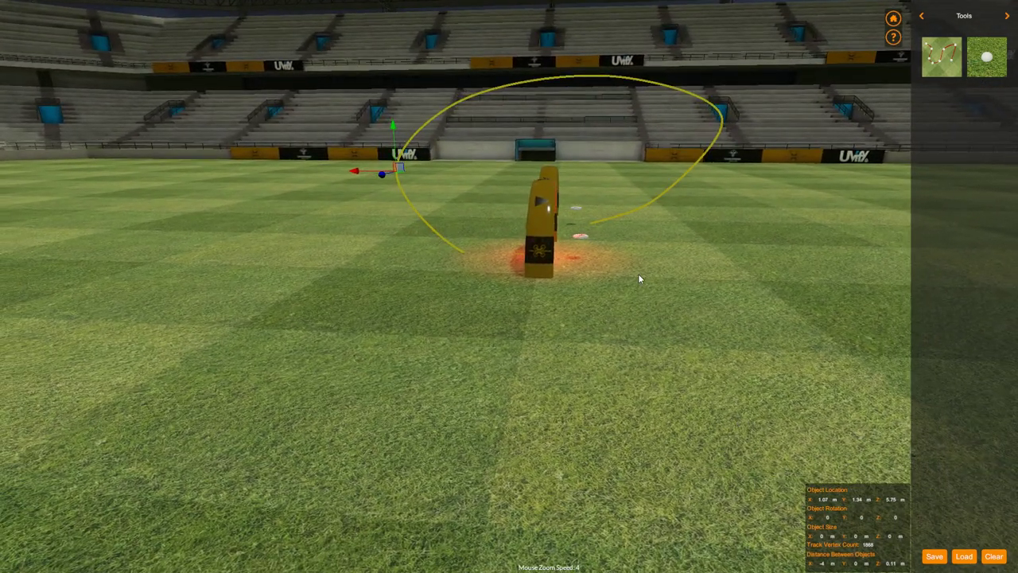
pyautogui.click(649, 204)
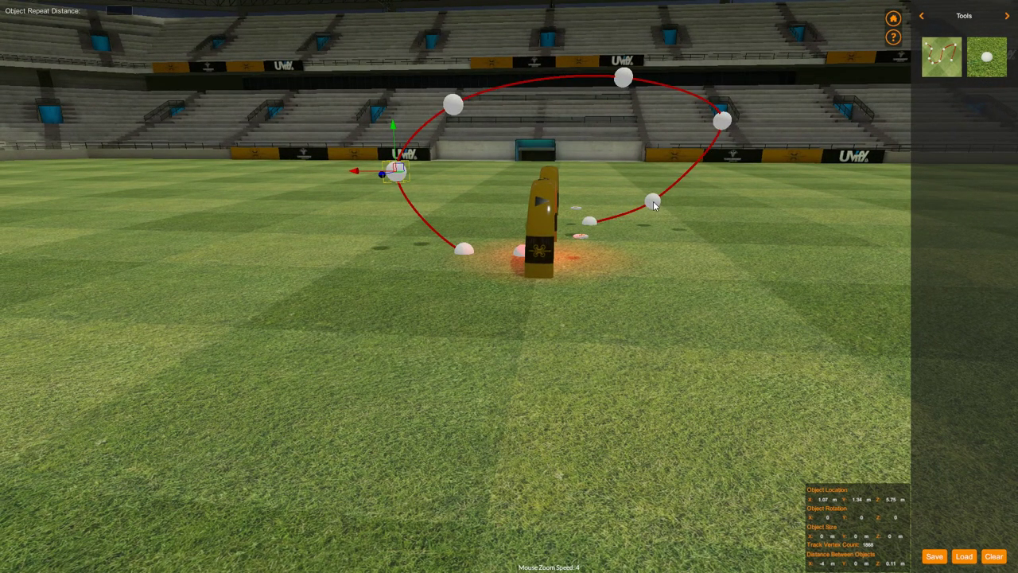
pyautogui.click(622, 77)
pyautogui.click(629, 29)
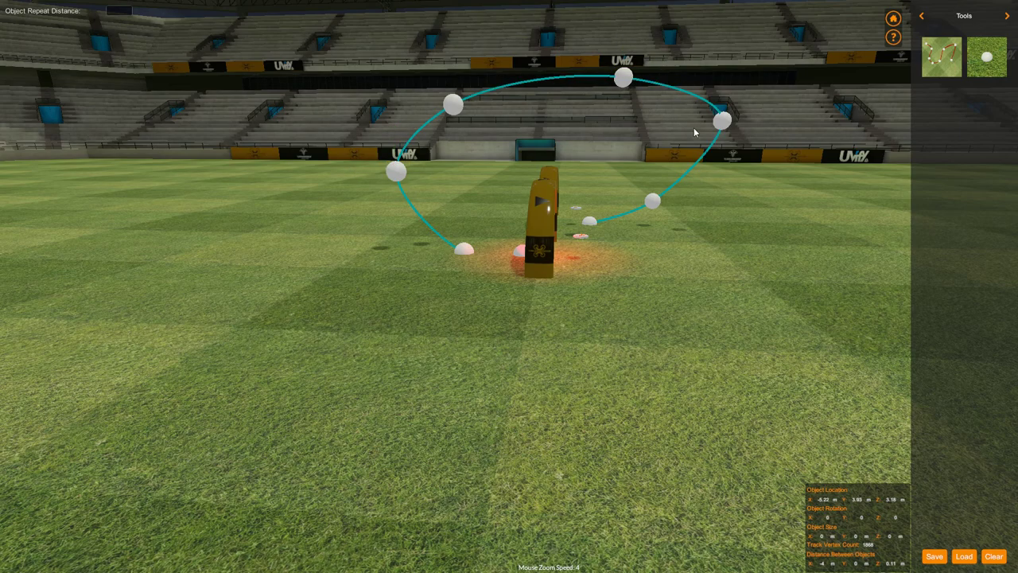
pyautogui.click(714, 121)
pyautogui.moveTo(678, 124); pyautogui.dragTo(659, 119)
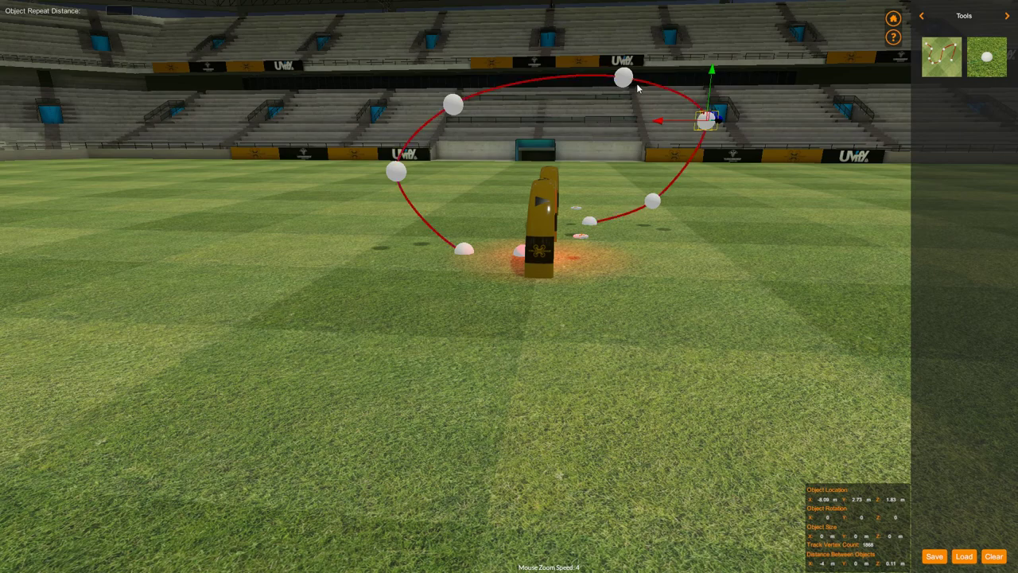
# Raise the line's fourth point to a height (Y) of about 4.61 m and its fifth point to about 3.64 m
pyautogui.click(625, 78)
pyautogui.moveTo(626, 28); pyautogui.dragTo(625, 11)
pyautogui.click(452, 105)
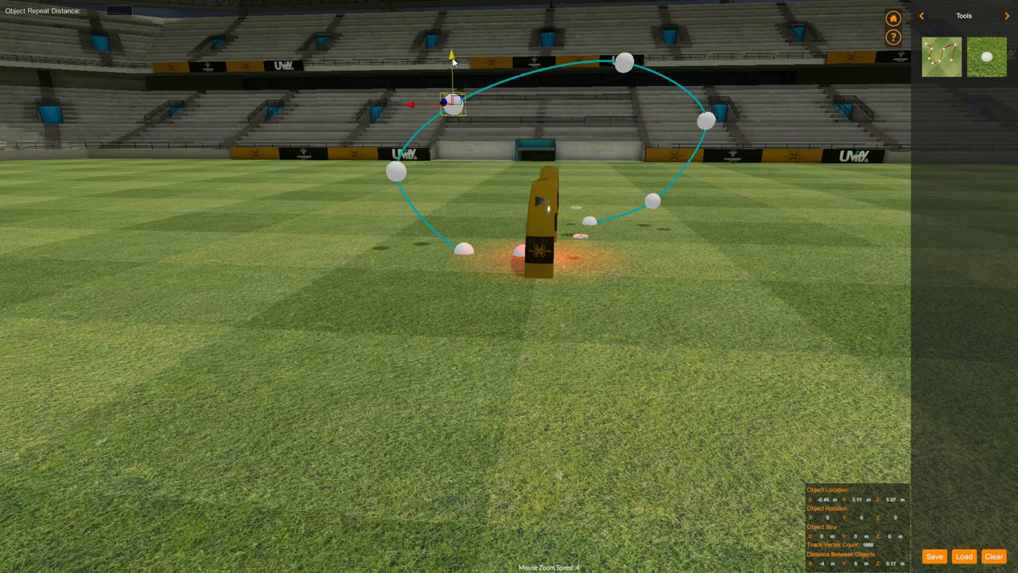
pyautogui.moveTo(452, 60); pyautogui.dragTo(452, 39)
pyautogui.click(622, 64)
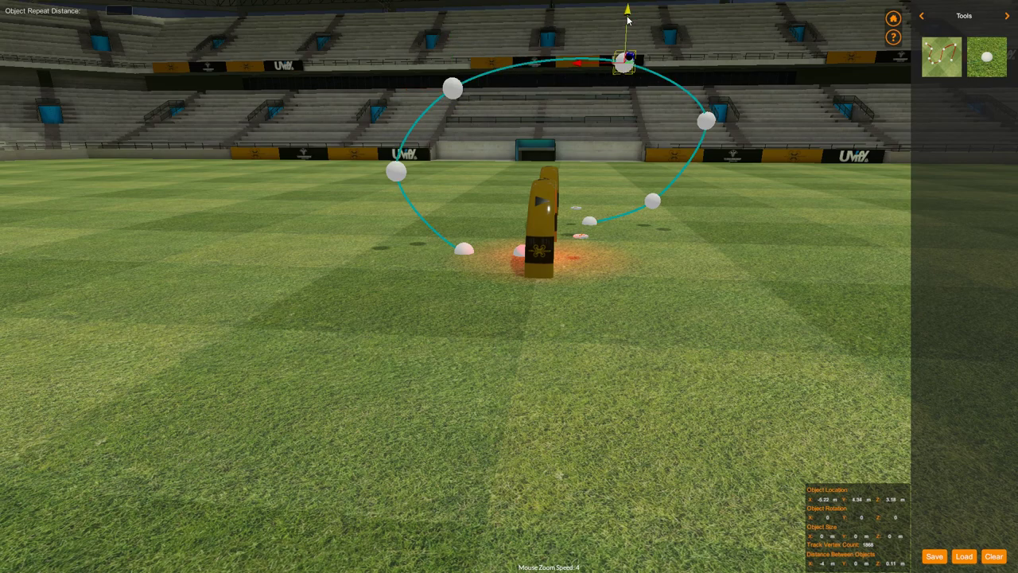
pyautogui.moveTo(628, 20); pyautogui.dragTo(626, 8)
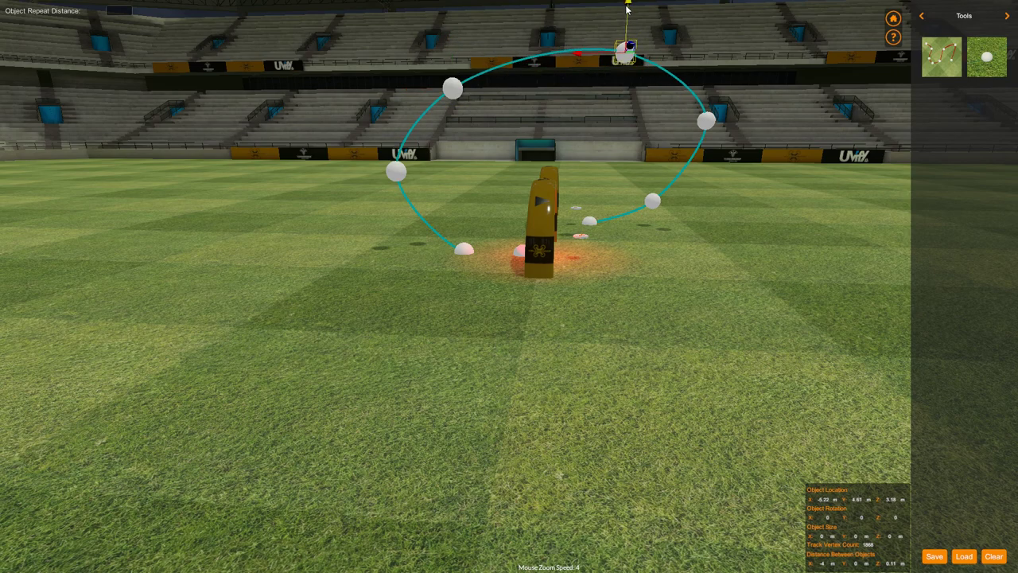
pyautogui.click(452, 88)
pyautogui.moveTo(453, 40); pyautogui.dragTo(453, 35)
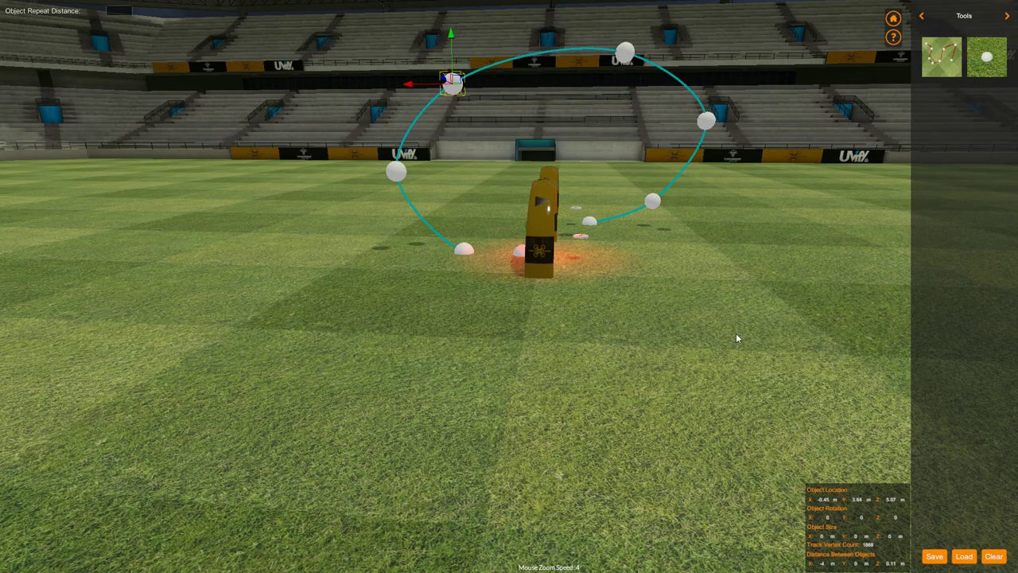
# Shift the line's seventh point closer to the red-lit gate, to about X -1.85 m
pyautogui.moveTo(736, 334); pyautogui.dragTo(644, 388, button='middle')
pyautogui.moveTo(644, 400); pyautogui.dragTo(442, 431, button='right')
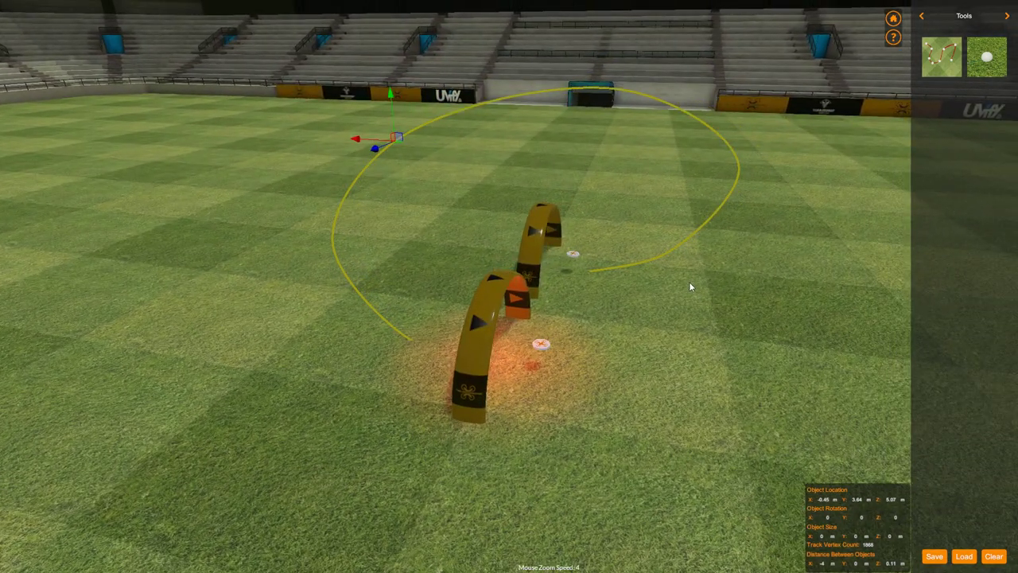
pyautogui.click(612, 92)
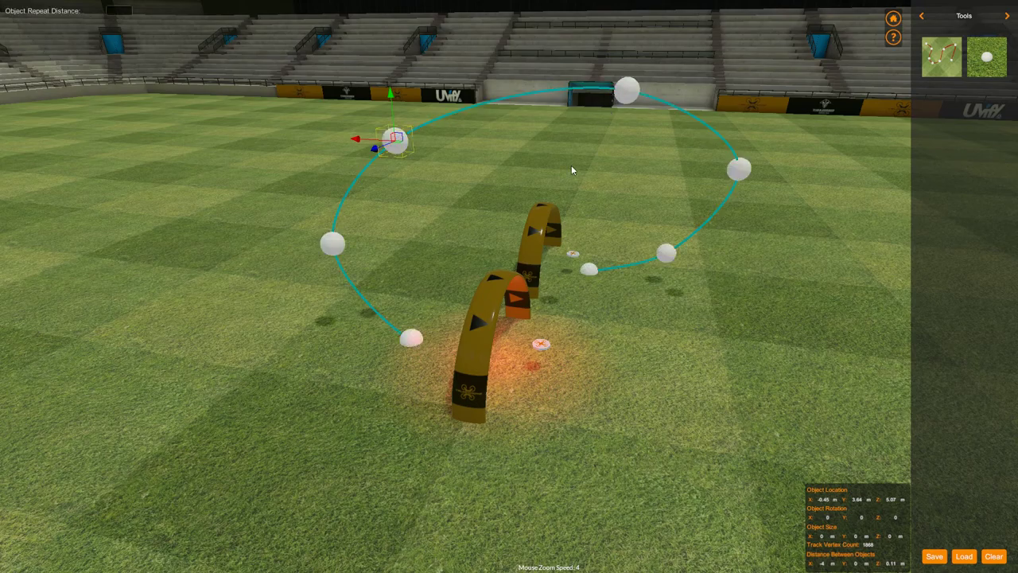
pyautogui.moveTo(380, 327); pyautogui.dragTo(458, 359, button='right')
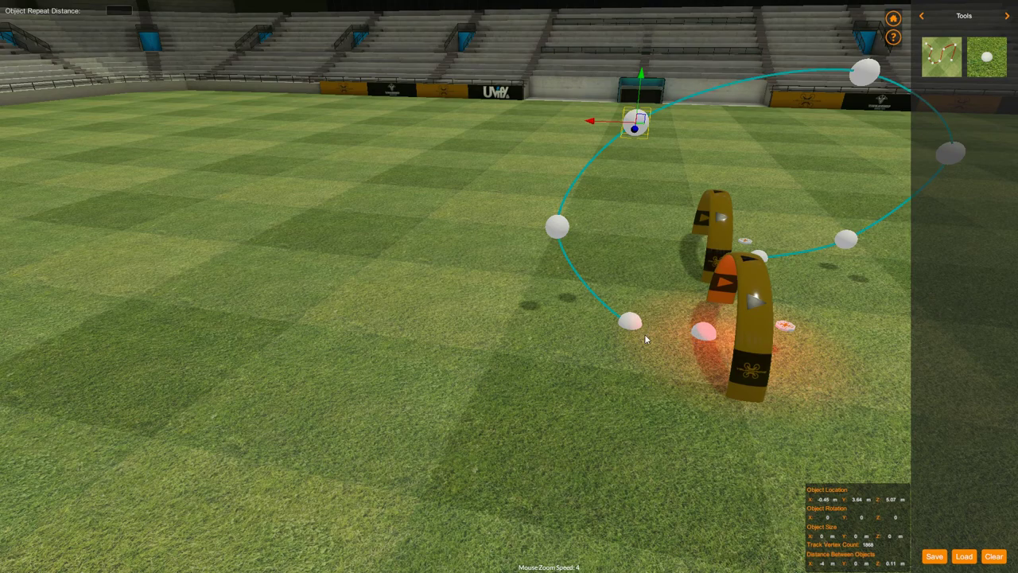
pyautogui.click(629, 322)
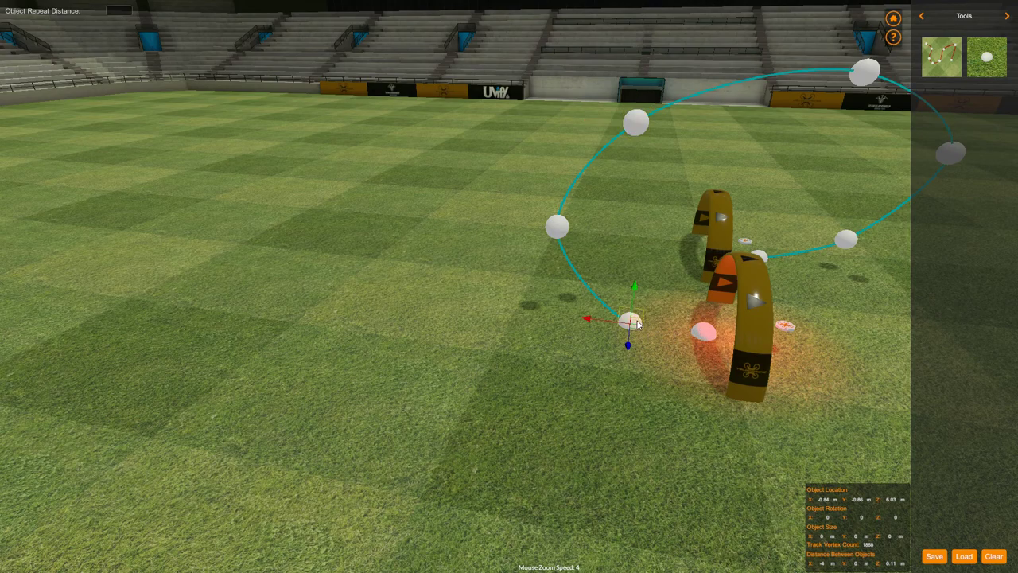
pyautogui.moveTo(586, 320); pyautogui.dragTo(628, 327)
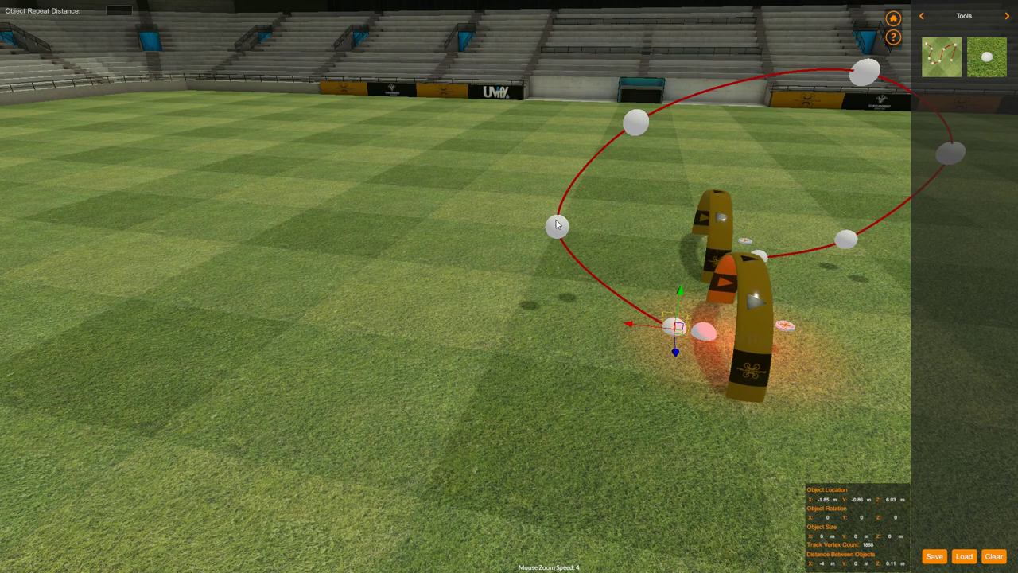
# Insert a new point on the line between its sixth and seventh points, move it outward to about X 0.42 m and lower it slightly
pyautogui.click(986, 56)
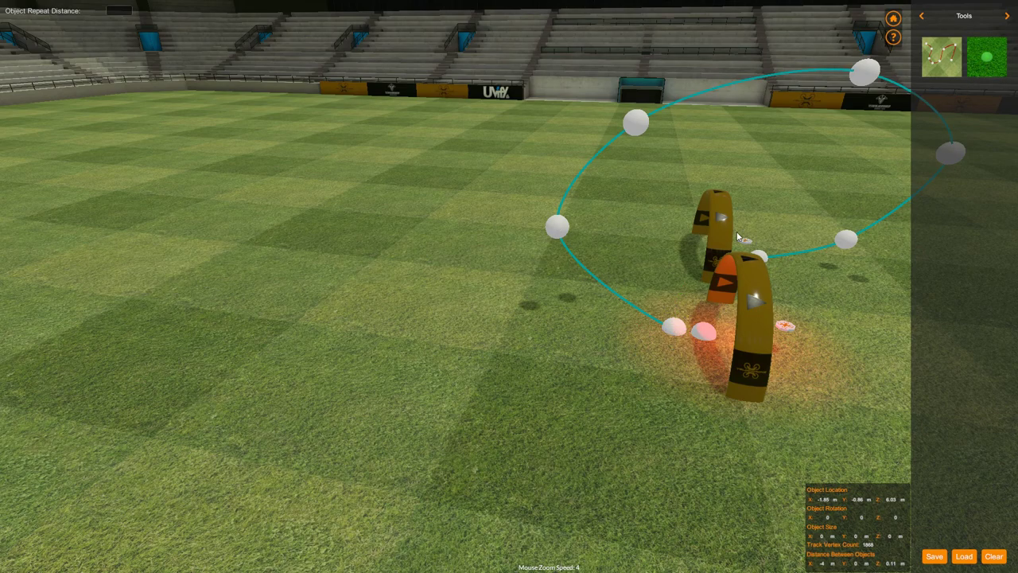
pyautogui.click(609, 288)
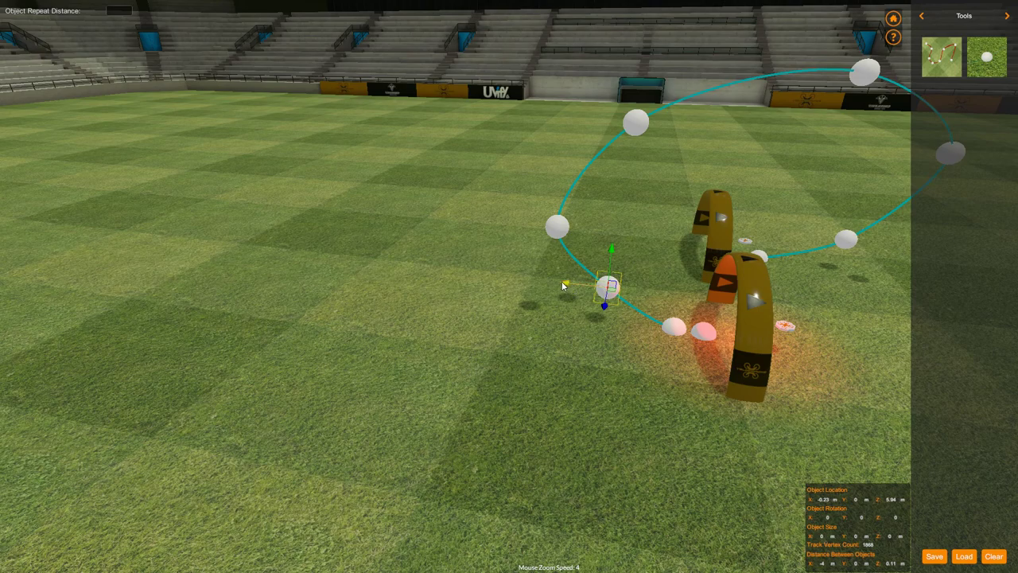
pyautogui.moveTo(608, 288); pyautogui.dragTo(535, 298)
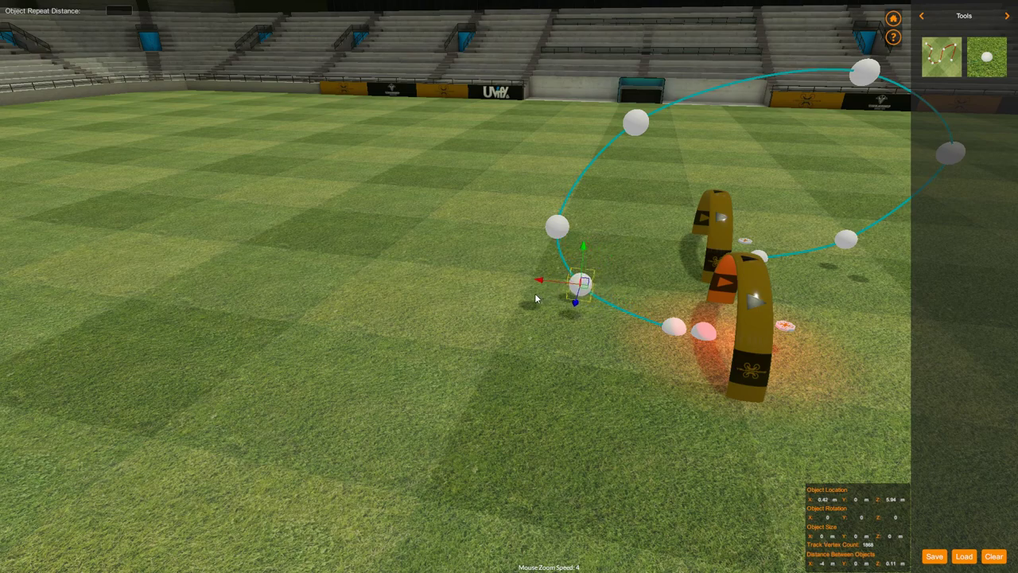
pyautogui.moveTo(583, 245); pyautogui.dragTo(583, 255)
# Raise the line's sixth point to a height (Y) of about 1.53 m
pyautogui.click(554, 223)
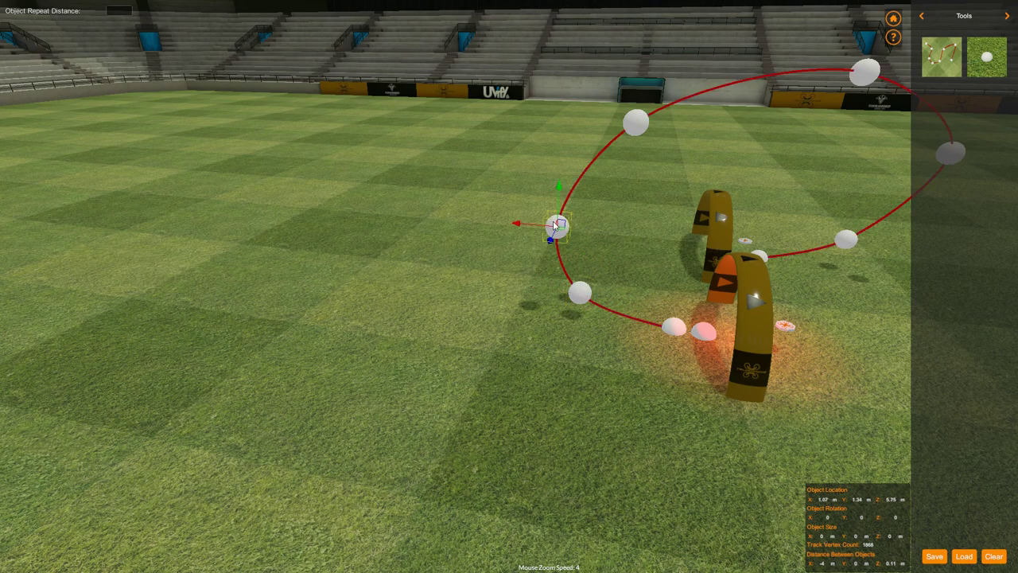
pyautogui.moveTo(559, 190); pyautogui.dragTo(559, 179)
pyautogui.moveTo(636, 180); pyautogui.dragTo(591, 175, button='middle')
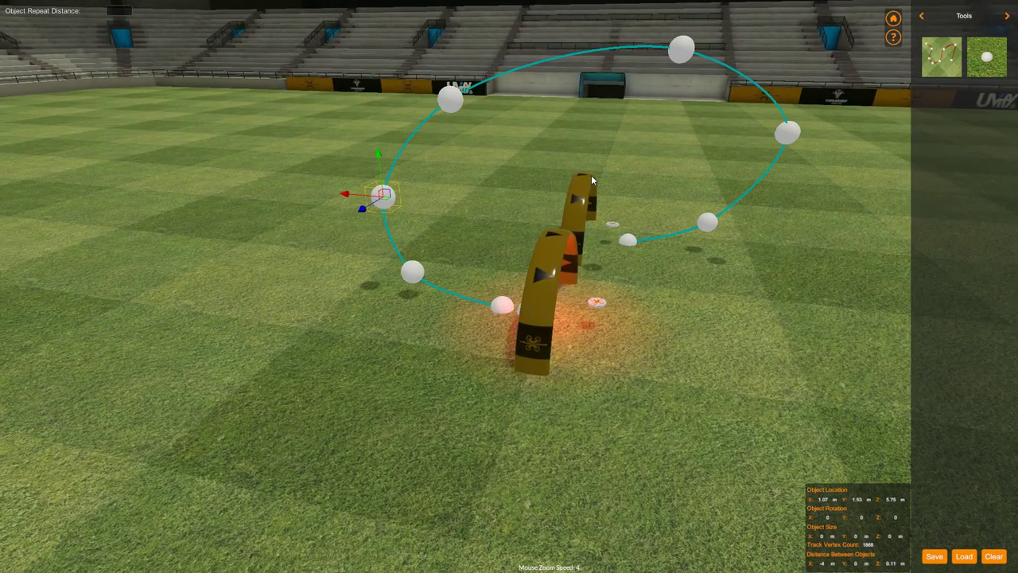
# Place a small white neon light from the Neon objects on the line, close to its first point by the unlit gate
pyautogui.click(923, 18)
pyautogui.click(923, 18)
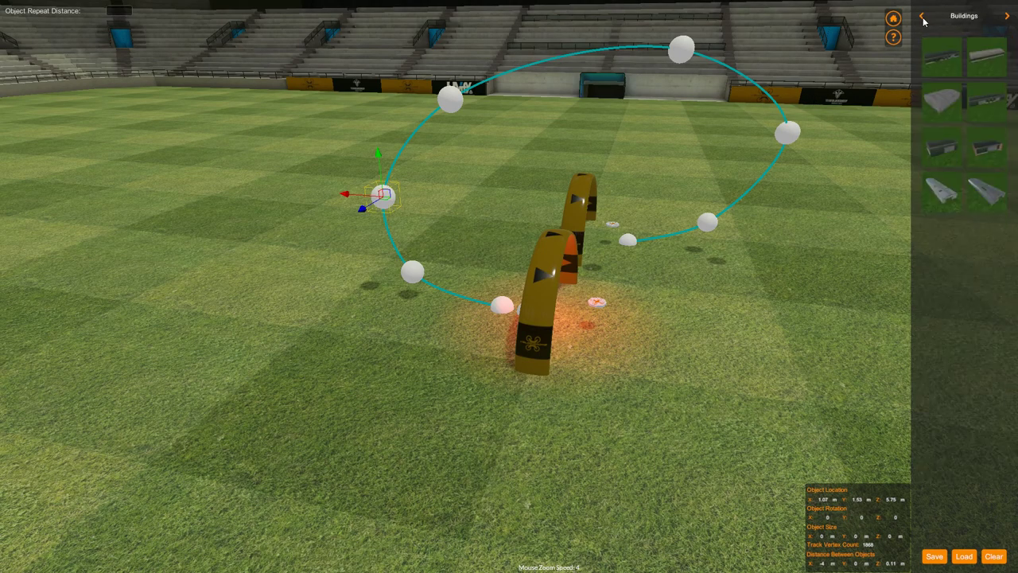
pyautogui.click(922, 18)
pyautogui.click(922, 17)
pyautogui.click(923, 17)
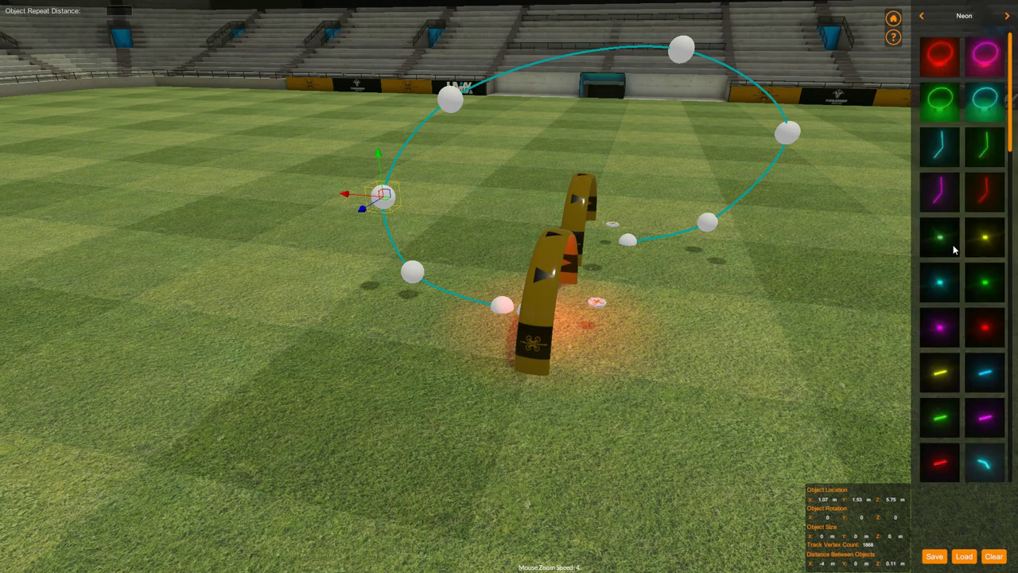
pyautogui.moveTo(1012, 97); pyautogui.dragTo(1017, 208)
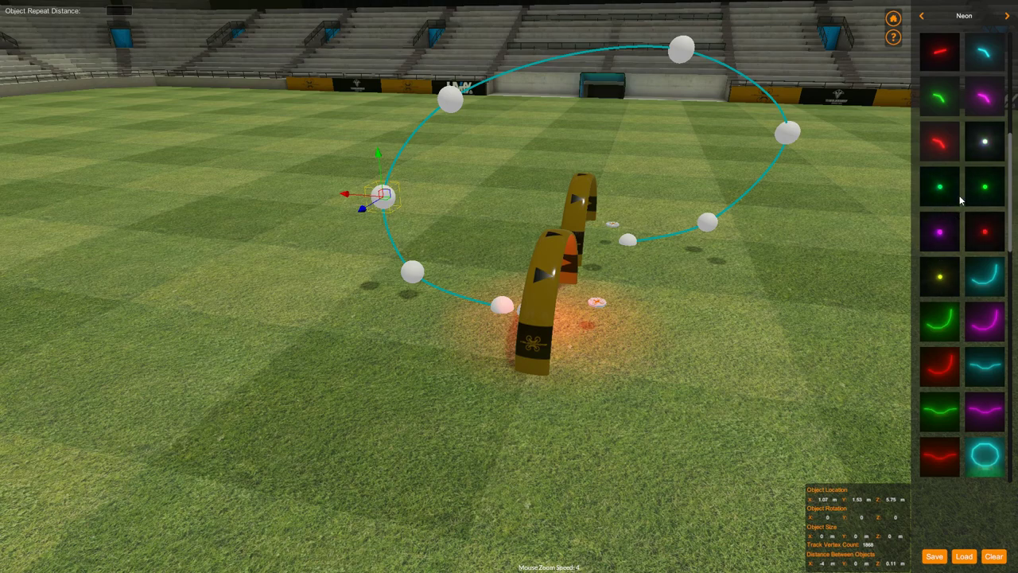
pyautogui.click(986, 145)
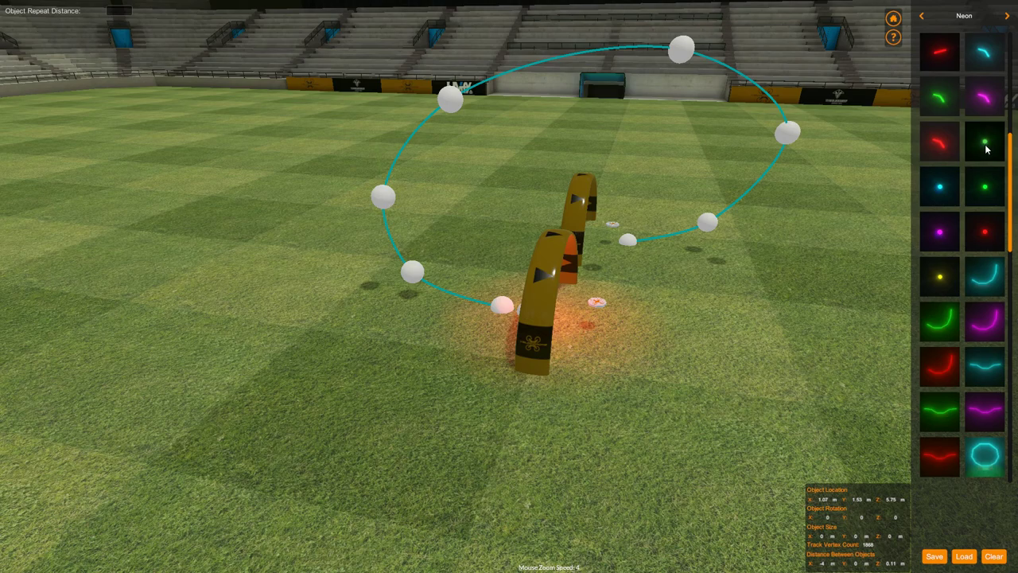
pyautogui.click(645, 239)
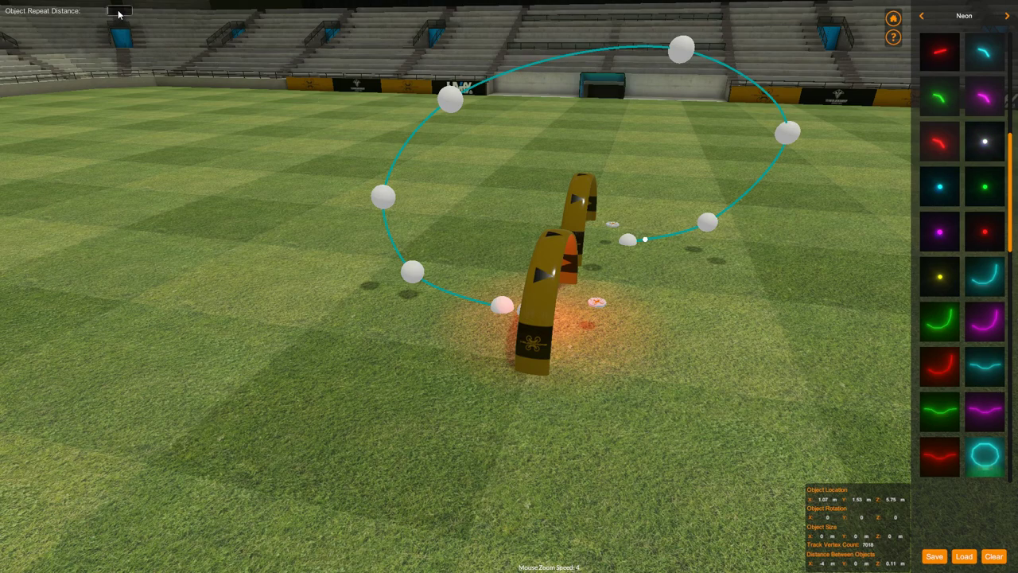
# Repeat the white neon light along the whole line with an object repeat distance of .5, and deselect the line
pyautogui.click(145, 53)
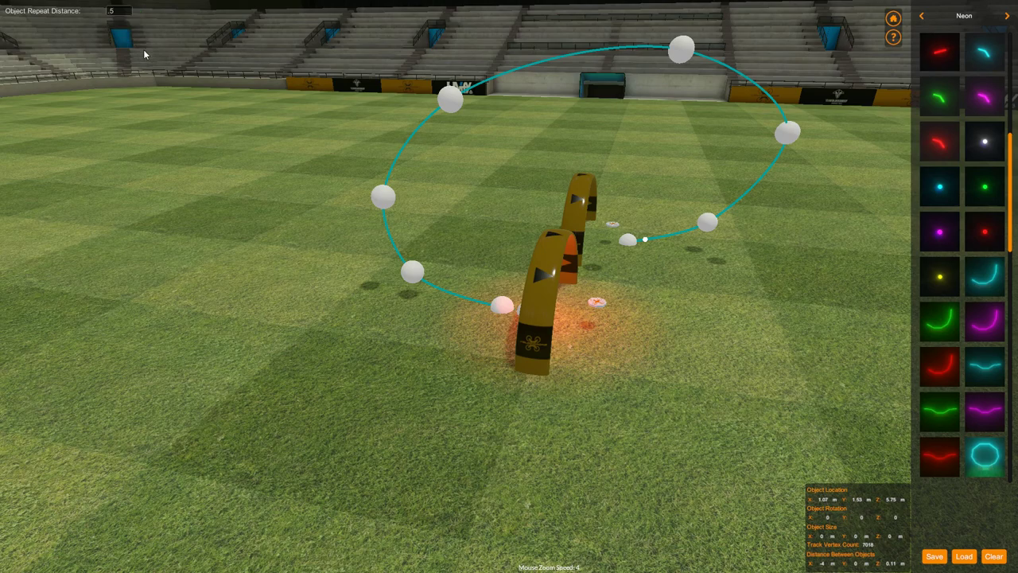
pyautogui.click(645, 247)
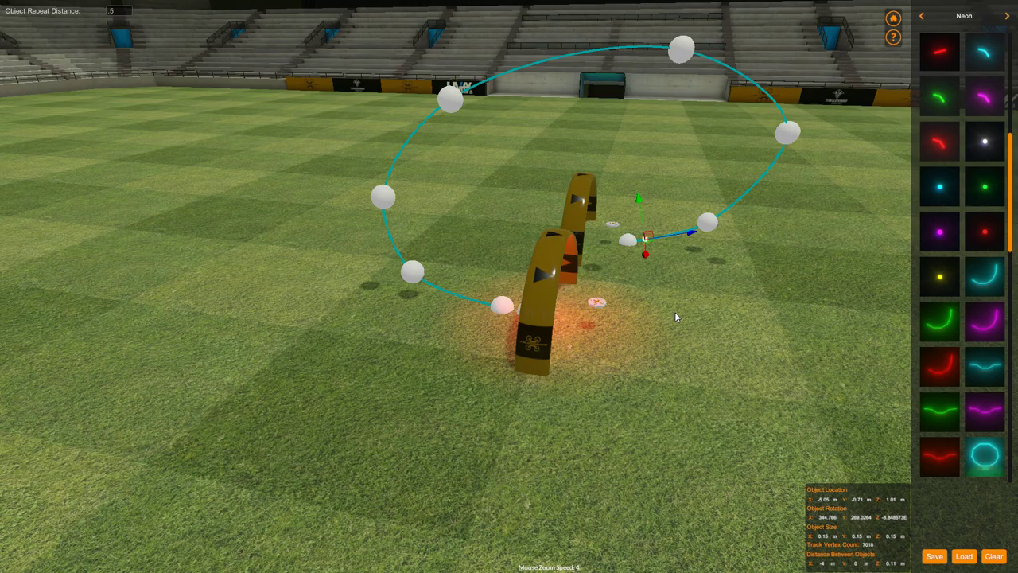
pyautogui.press('r')
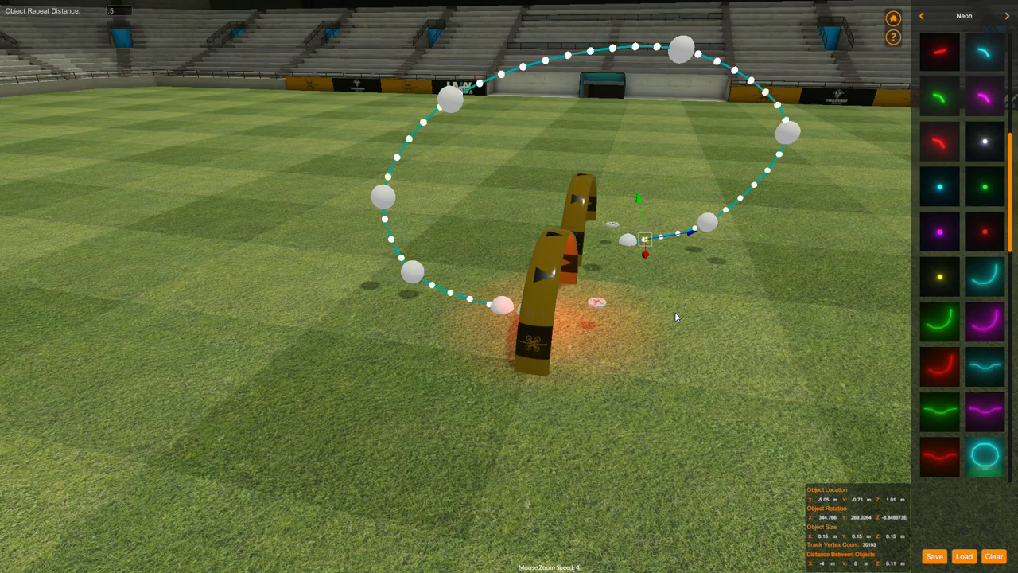
pyautogui.press('Escape')
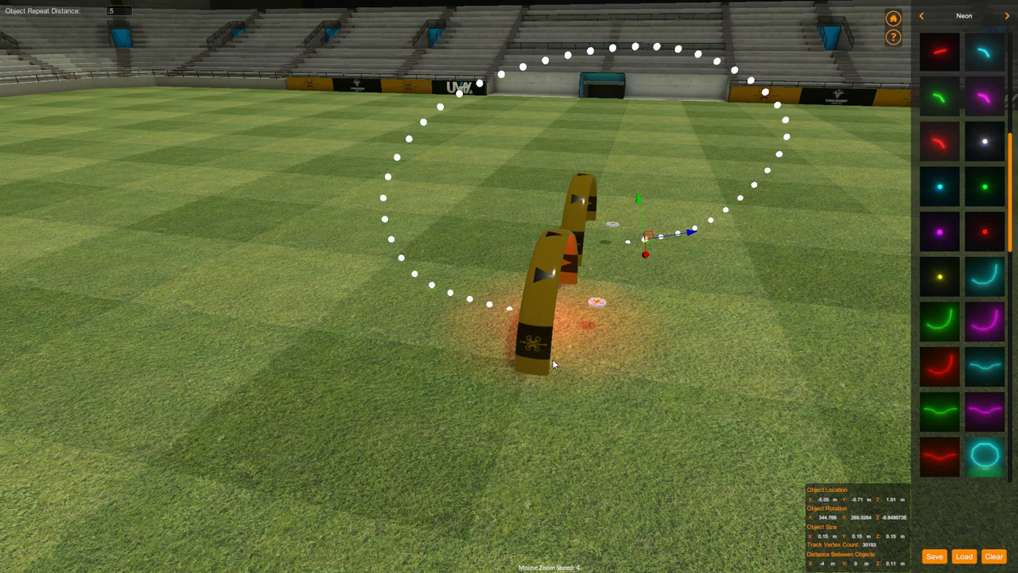
# Examine the loop of white lights over the two gates from several angles and from farther across the stadium
pyautogui.moveTo(614, 319); pyautogui.dragTo(554, 341, button='middle')
pyautogui.moveTo(589, 380); pyautogui.dragTo(459, 390, button='right')
pyautogui.moveTo(574, 392); pyautogui.dragTo(498, 391, button='middle')
pyautogui.moveTo(498, 395); pyautogui.dragTo(610, 362, button='right')
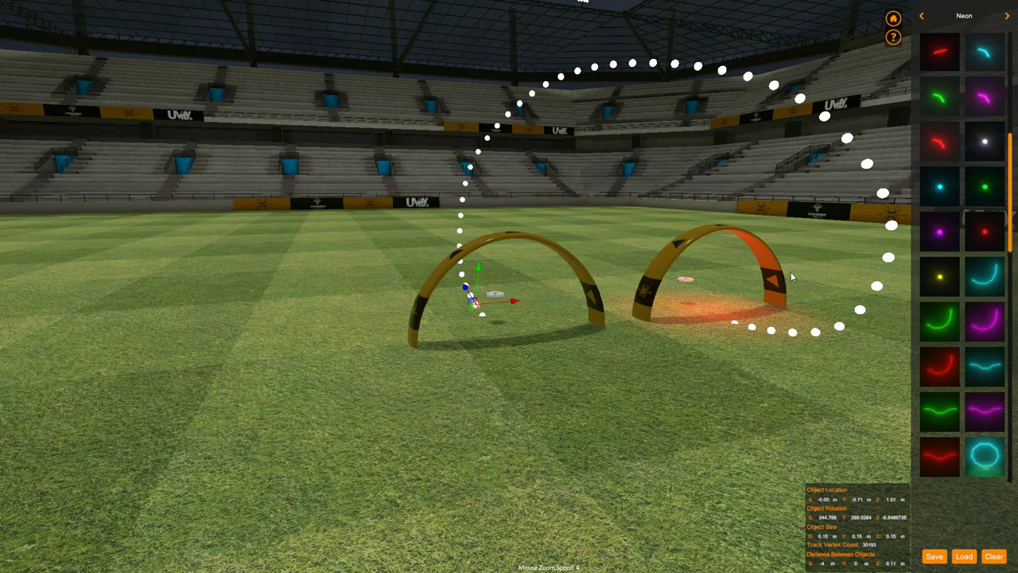
pyautogui.moveTo(687, 317); pyautogui.dragTo(530, 363, button='right')
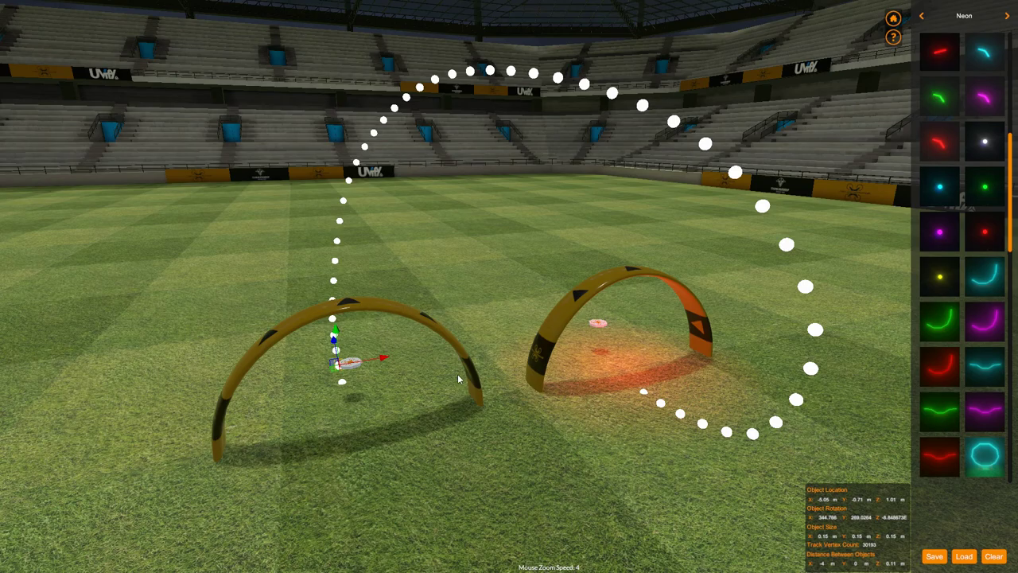
pyautogui.scroll(-5, 533, 355)
pyautogui.moveTo(532, 352); pyautogui.dragTo(457, 351, button='right')
pyautogui.moveTo(458, 351); pyautogui.dragTo(469, 351, button='middle')
pyautogui.moveTo(433, 355); pyautogui.dragTo(575, 355, button='right')
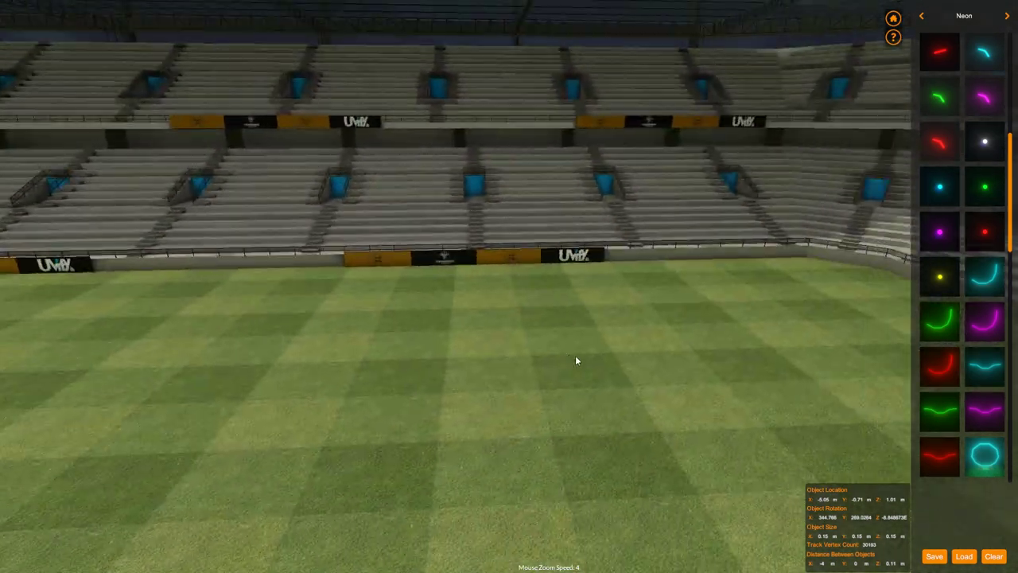
pyautogui.moveTo(382, 350); pyautogui.dragTo(445, 290, button='middle')
pyautogui.moveTo(587, 304); pyautogui.dragTo(452, 308, button='right')
pyautogui.moveTo(453, 312); pyautogui.dragTo(603, 316, button='middle')
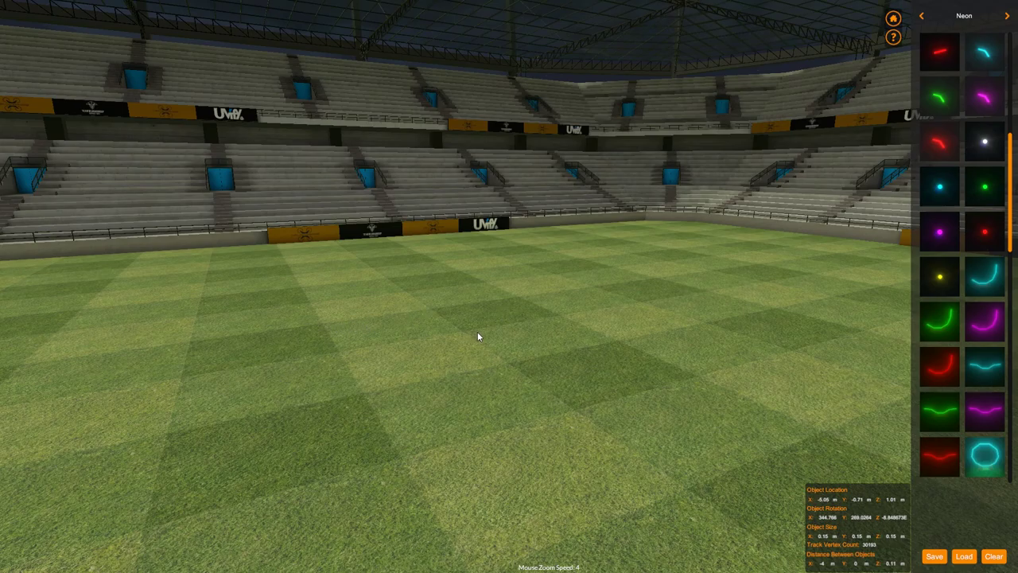
pyautogui.moveTo(478, 332); pyautogui.dragTo(566, 342, button='middle')
pyautogui.moveTo(388, 364); pyautogui.dragTo(448, 343, button='middle')
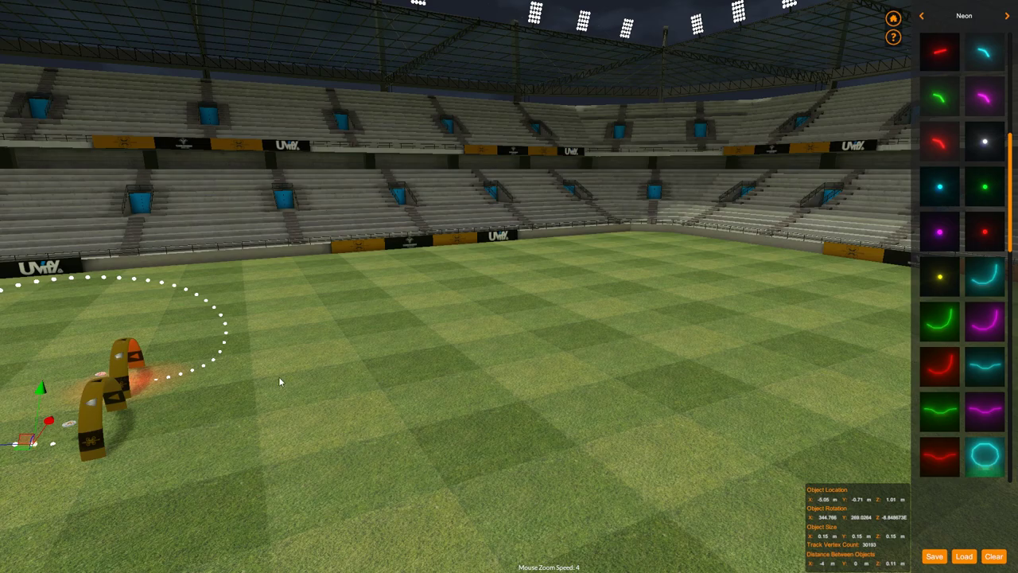
pyautogui.moveTo(243, 380); pyautogui.dragTo(331, 375, button='middle')
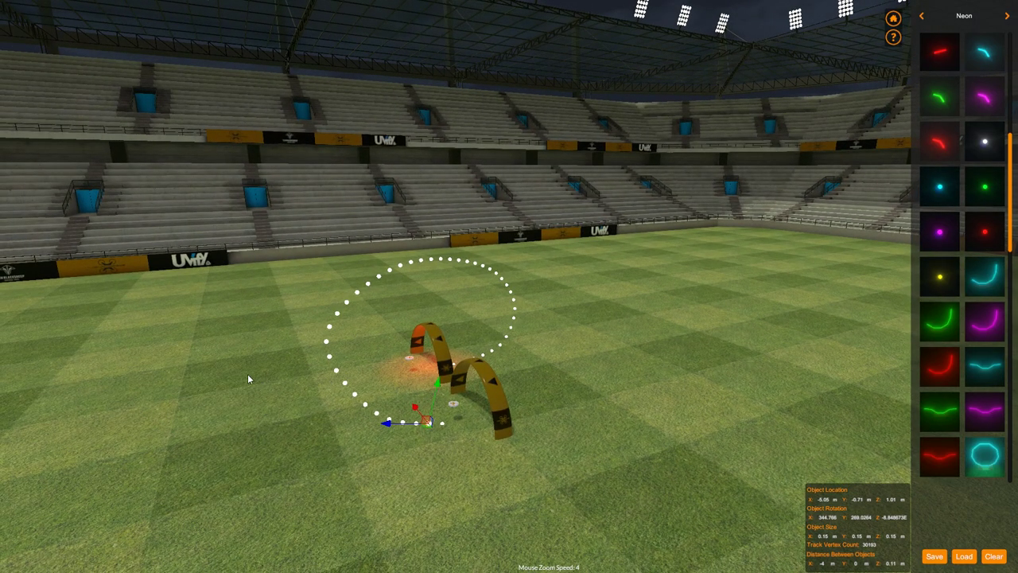
pyautogui.moveTo(236, 375); pyautogui.dragTo(272, 367, button='right')
pyautogui.moveTo(273, 368); pyautogui.dragTo(370, 351, button='middle')
pyautogui.moveTo(326, 356); pyautogui.dragTo(382, 347, button='right')
pyautogui.moveTo(322, 342); pyautogui.dragTo(439, 289, button='middle')
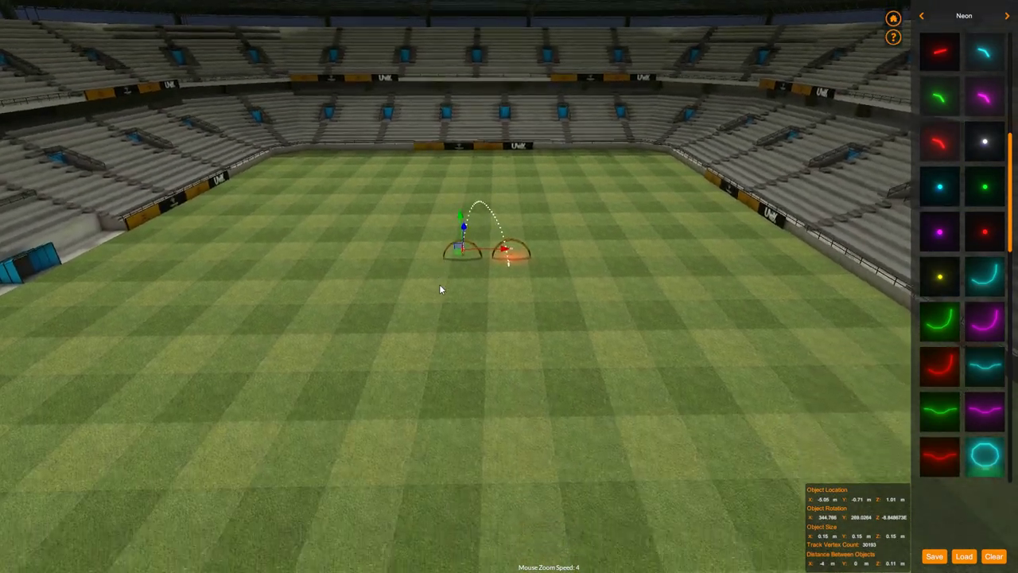